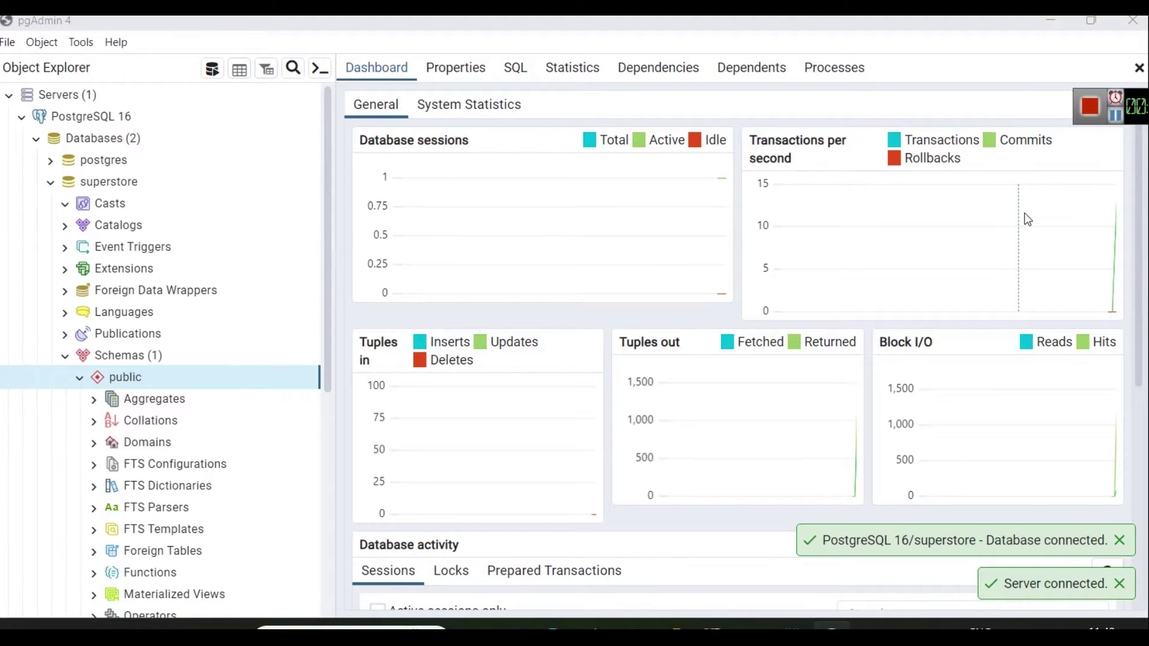
# Step: Switch to Power BI Desktop and expand the Data pane of the blank report
pyautogui.click(664, 626)
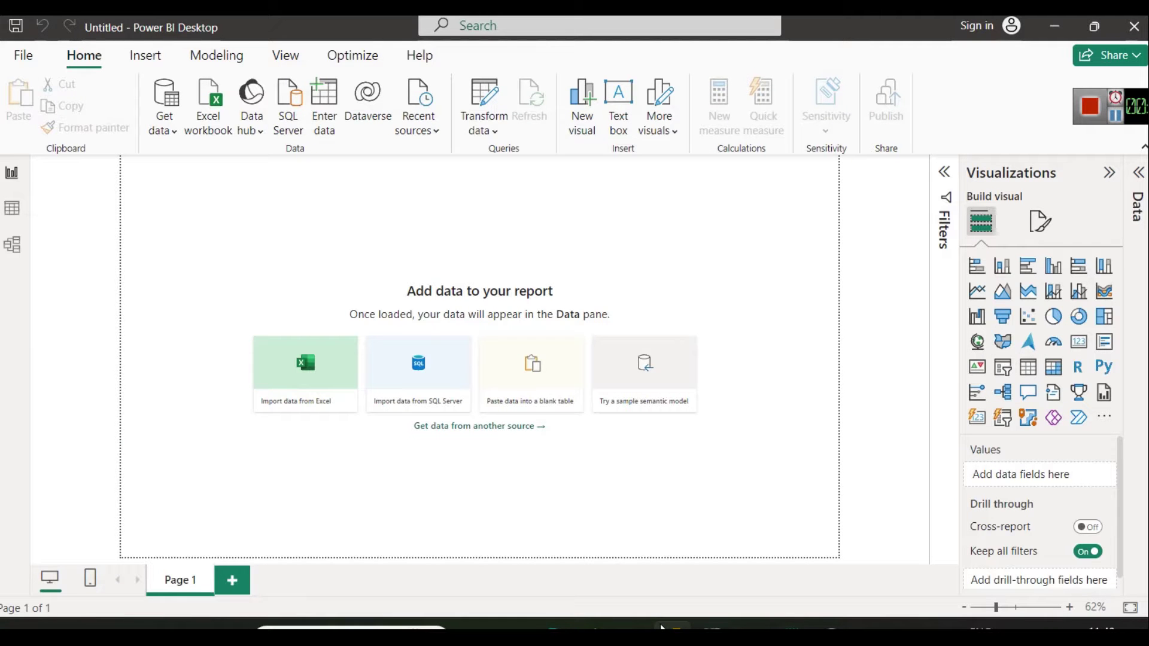
pyautogui.click(1137, 174)
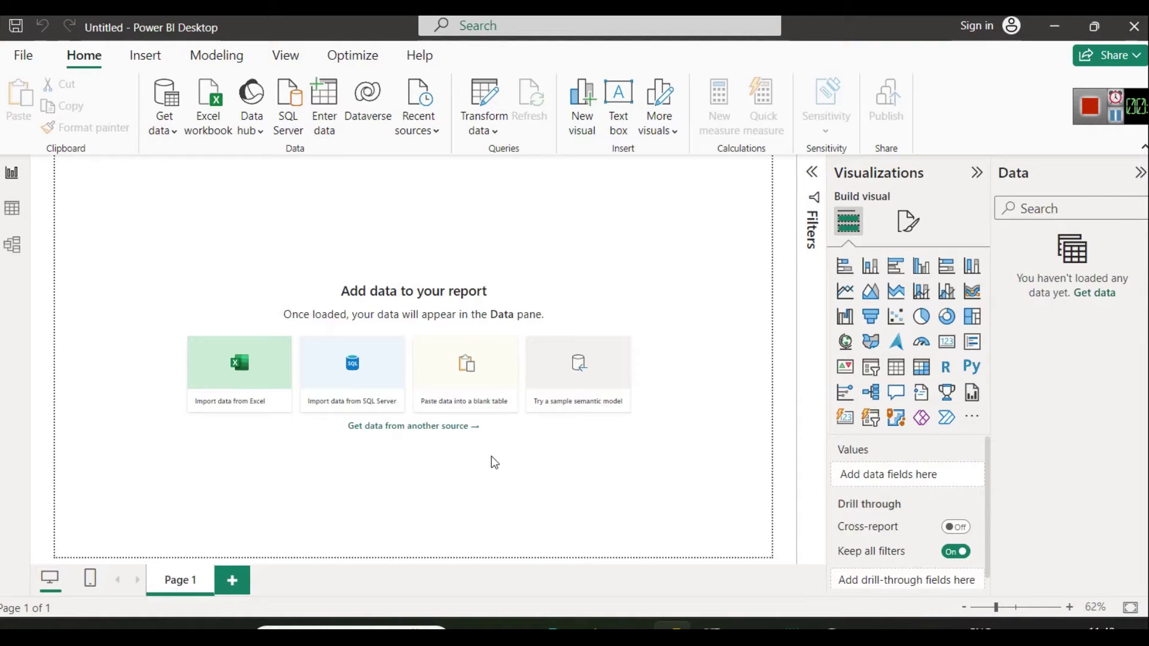
# Step: Switch to pgAdmin 4 and browse the superstore database's public schema down to its tables, collapsing the categories table
pyautogui.click(719, 624)
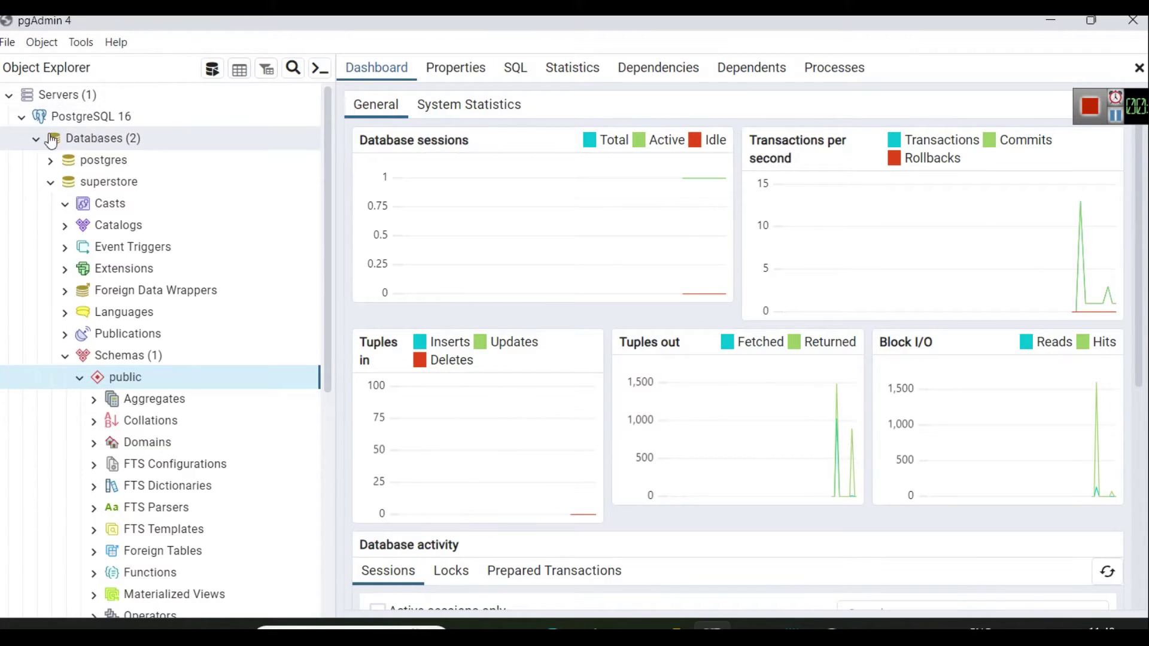
pyautogui.click(21, 118)
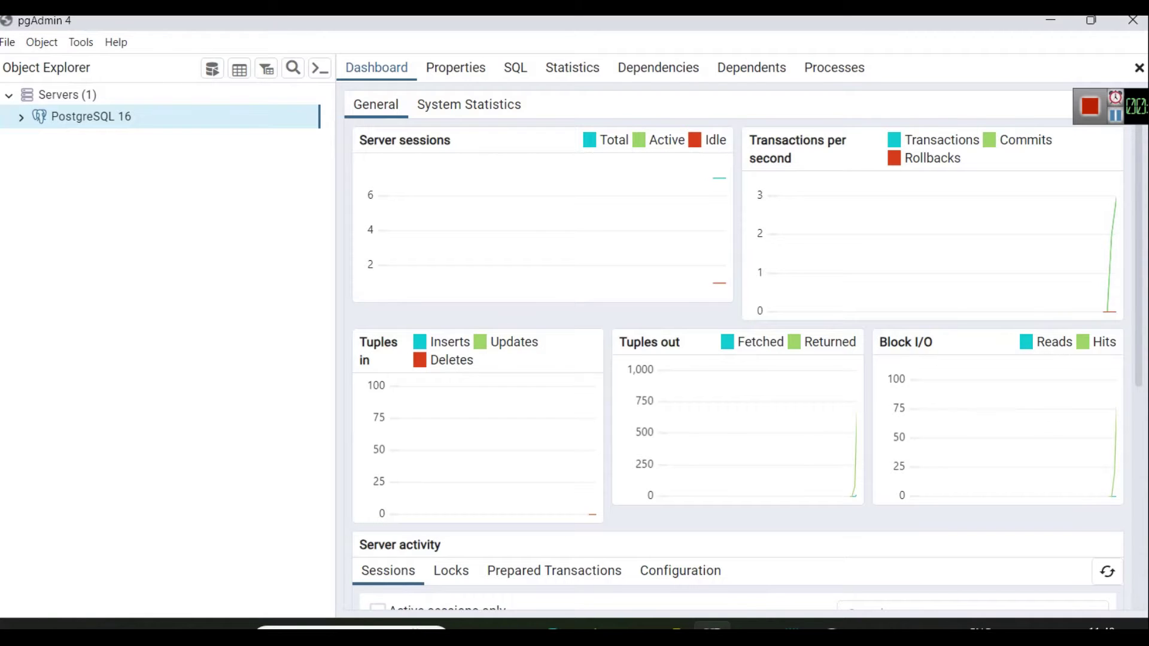
pyautogui.click(1110, 125)
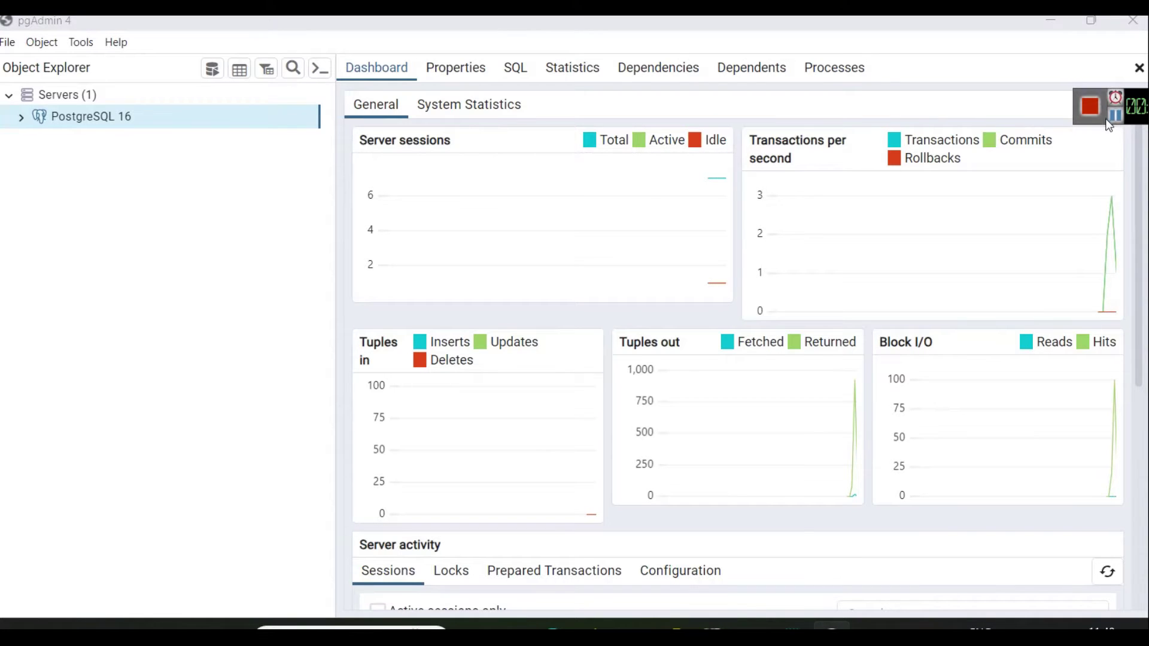
pyautogui.click(21, 119)
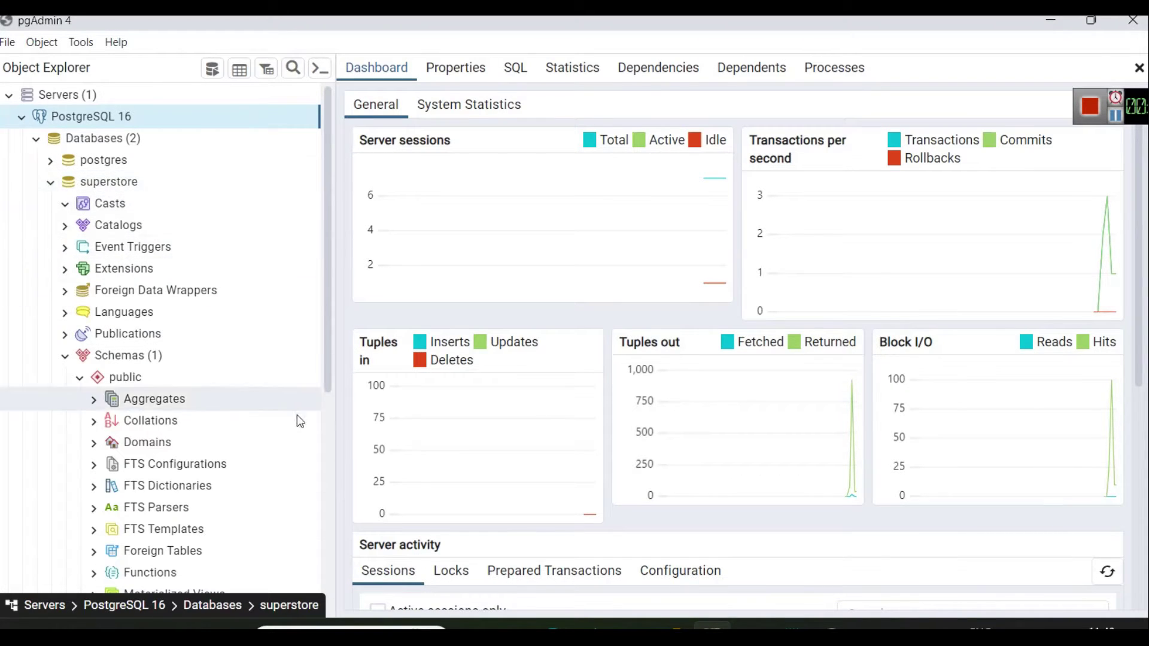
pyautogui.scroll(-5, 134, 385)
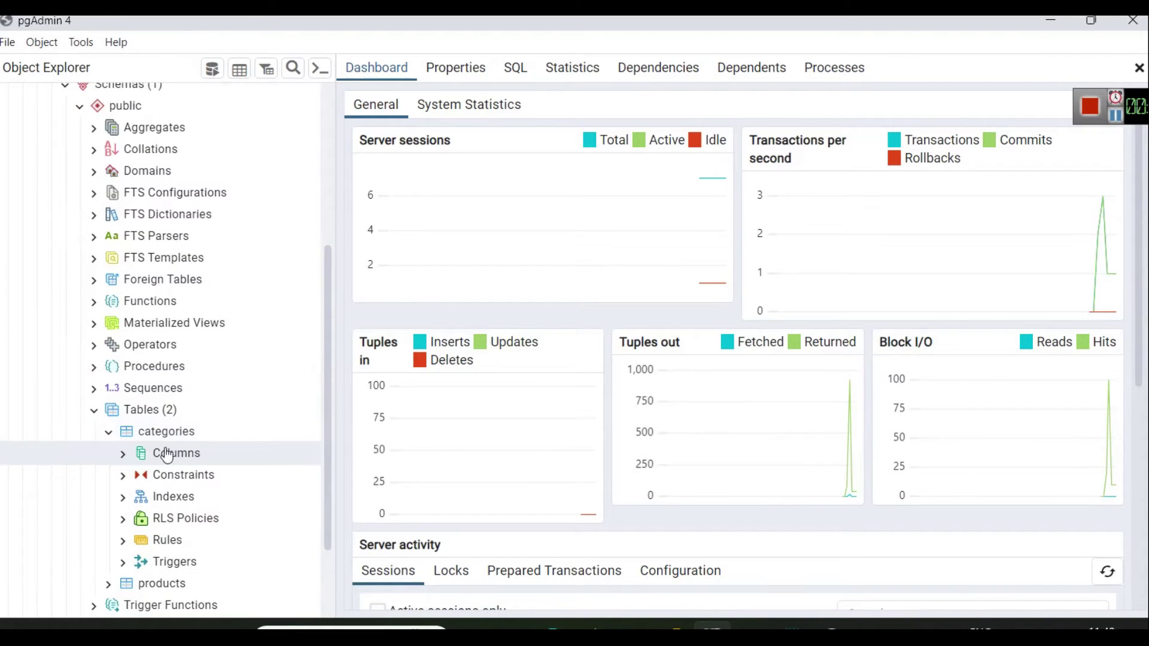
pyautogui.click(114, 434)
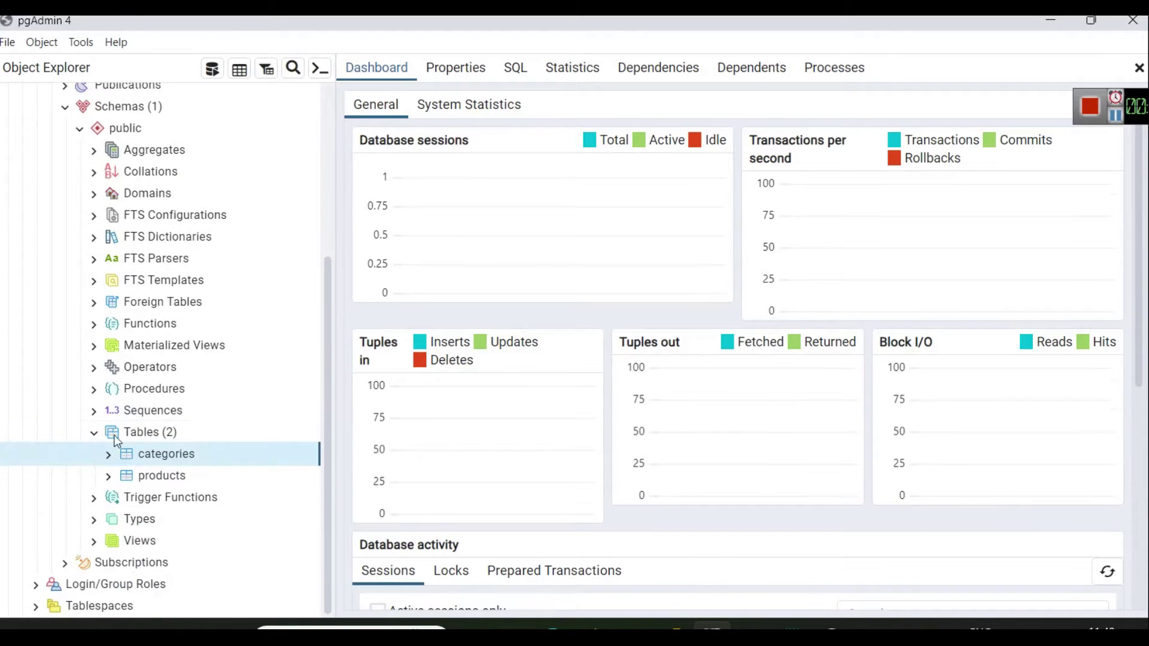
# Step: View all rows of the categories table in the superstore database
pyautogui.rightClick(145, 454)
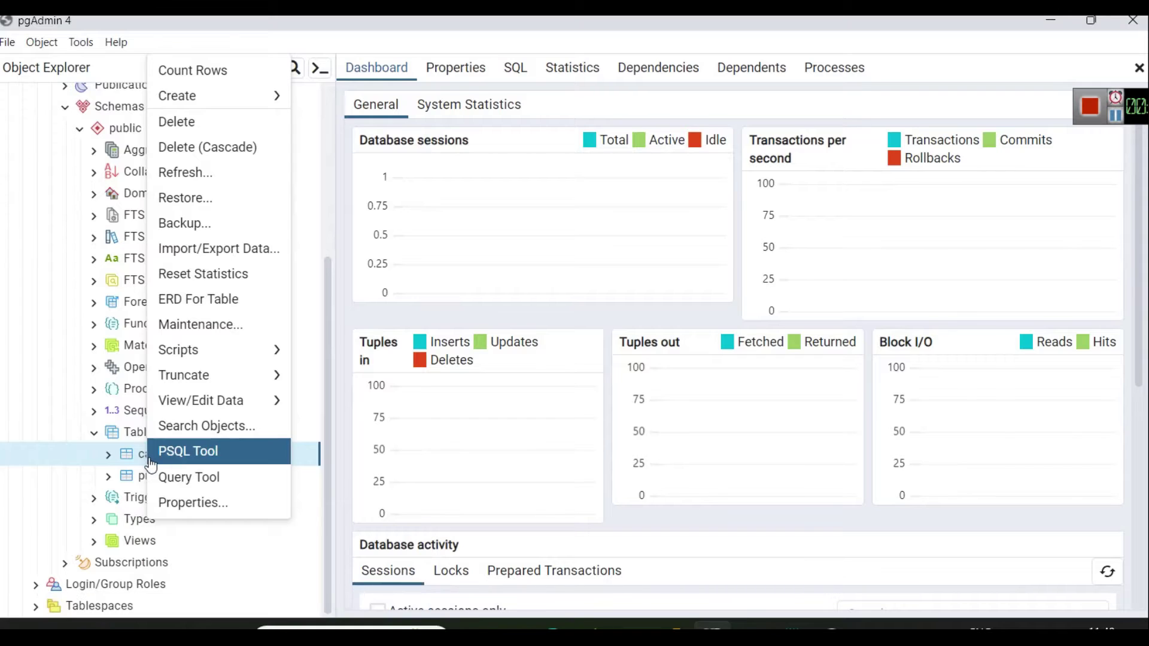
pyautogui.moveTo(231, 401)
pyautogui.click(311, 413)
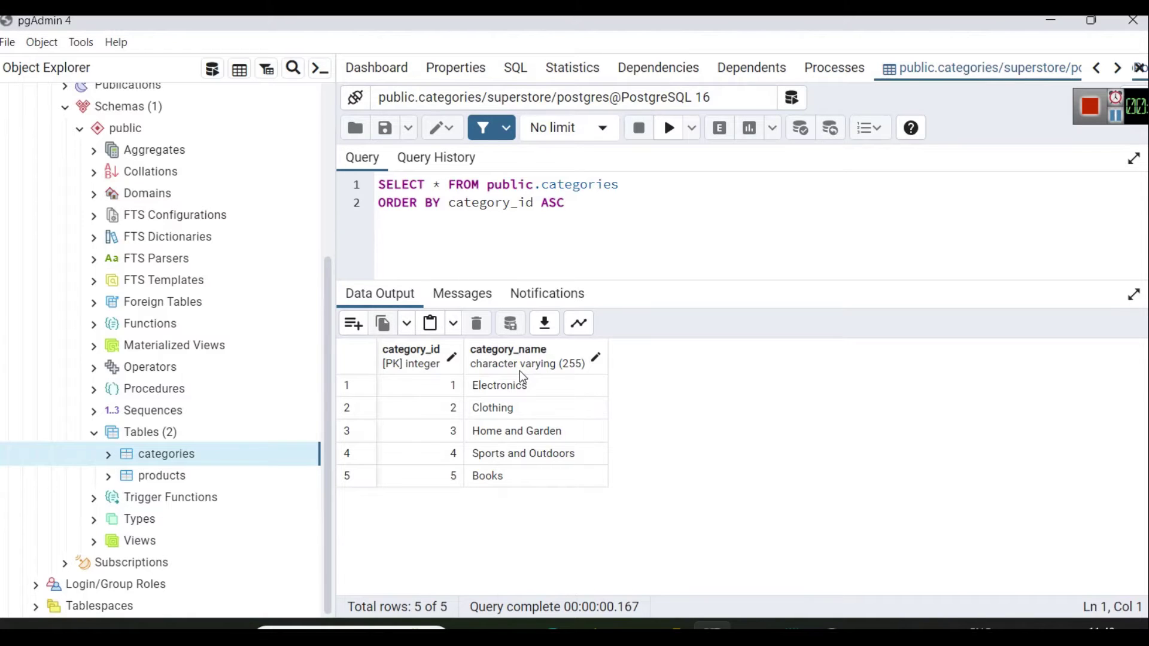
# Step: View all rows of the products table and look through its records
pyautogui.rightClick(174, 487)
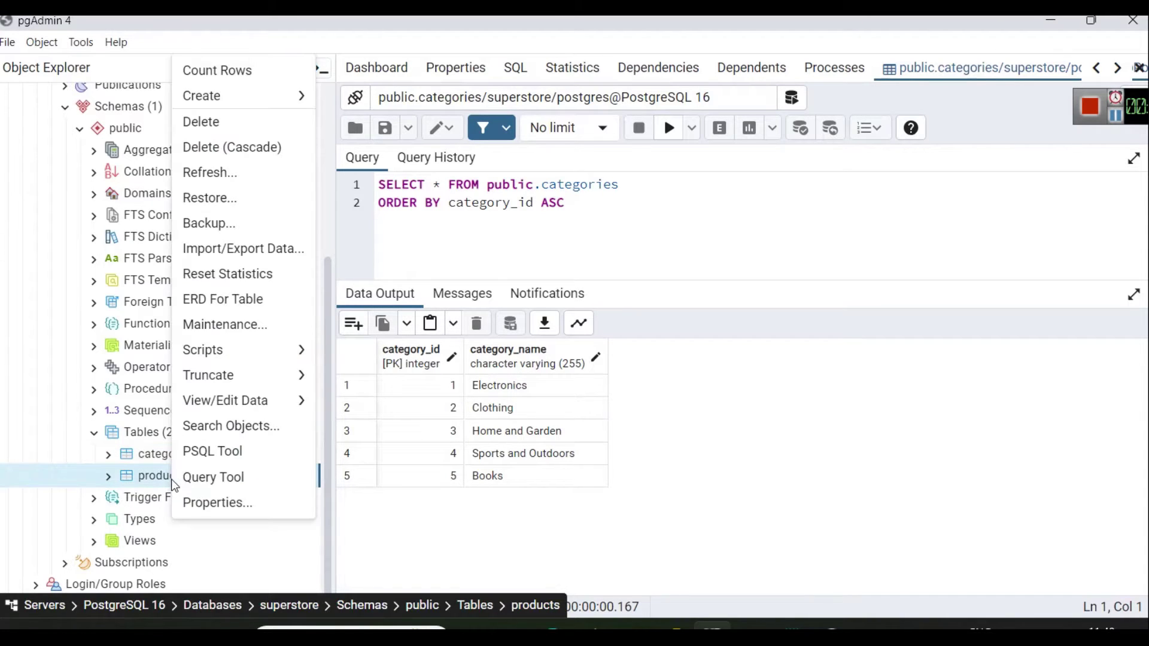
pyautogui.moveTo(281, 401)
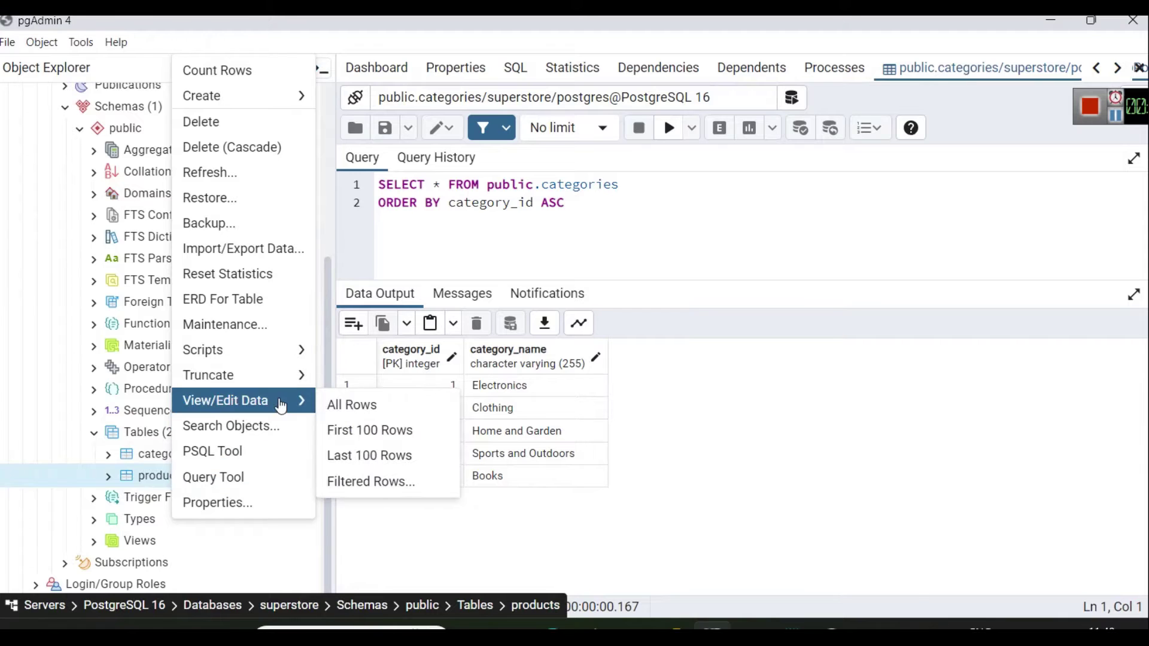
pyautogui.click(352, 403)
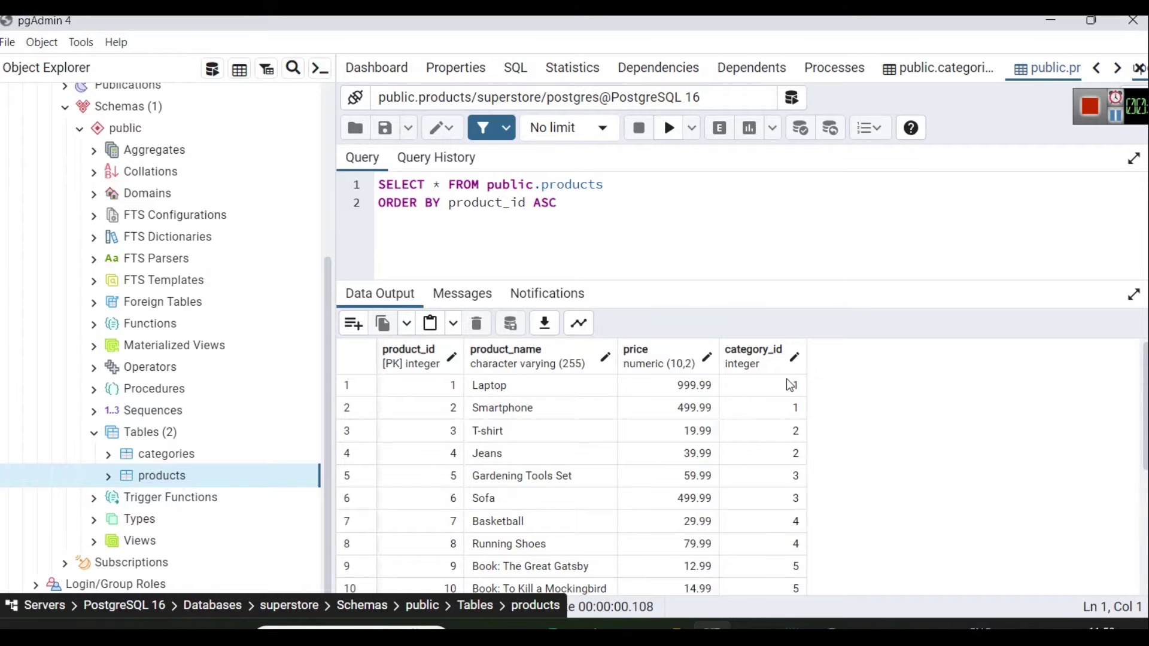
pyautogui.scroll(-3, 758, 515)
pyautogui.scroll(-2, 754, 513)
pyautogui.scroll(4, 751, 513)
# Step: Switch to Power BI Desktop, search the data sources for "post" and open the PostgreSQL database connector
pyautogui.click(679, 626)
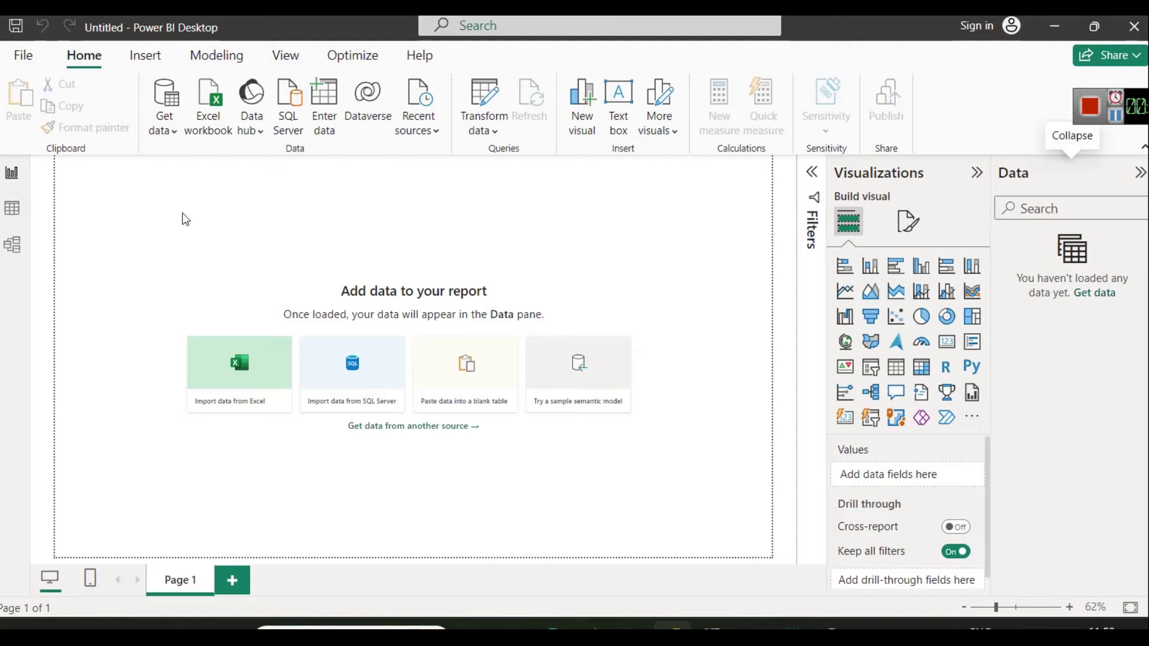
pyautogui.click(173, 103)
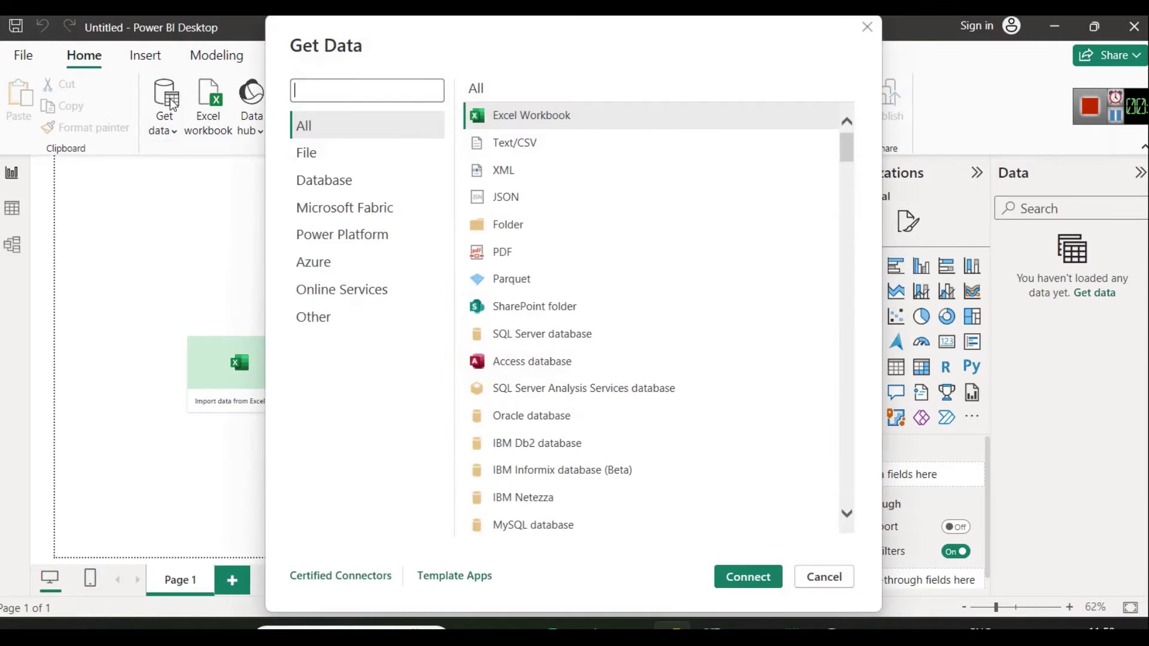
pyautogui.write('post')
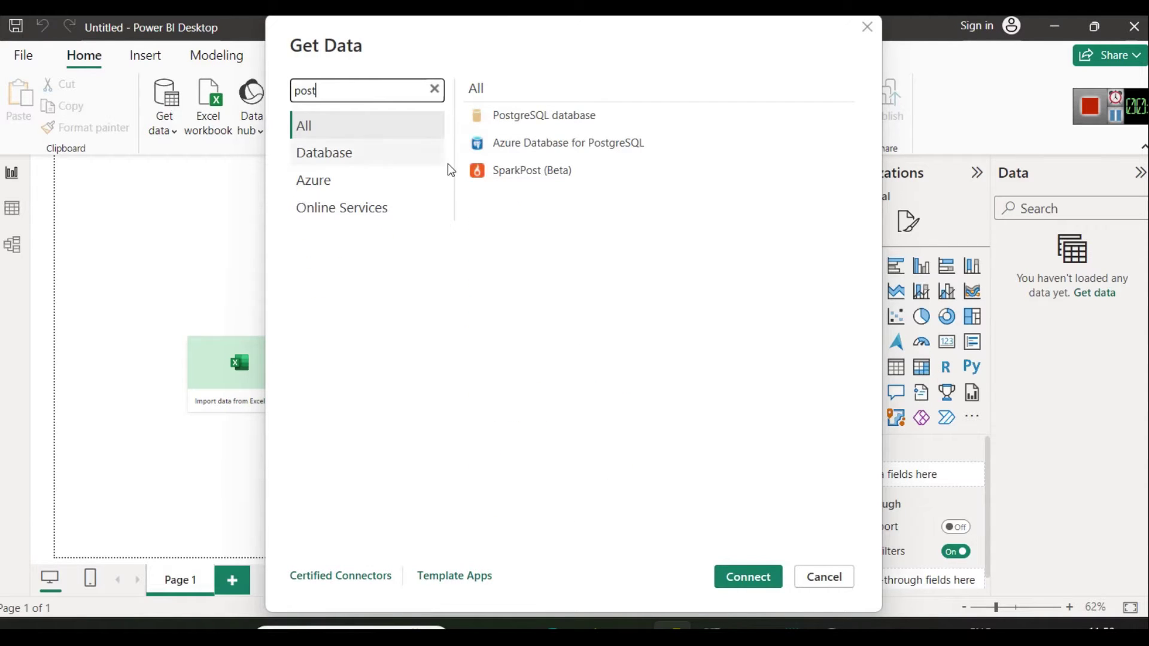
pyautogui.doubleClick(534, 116)
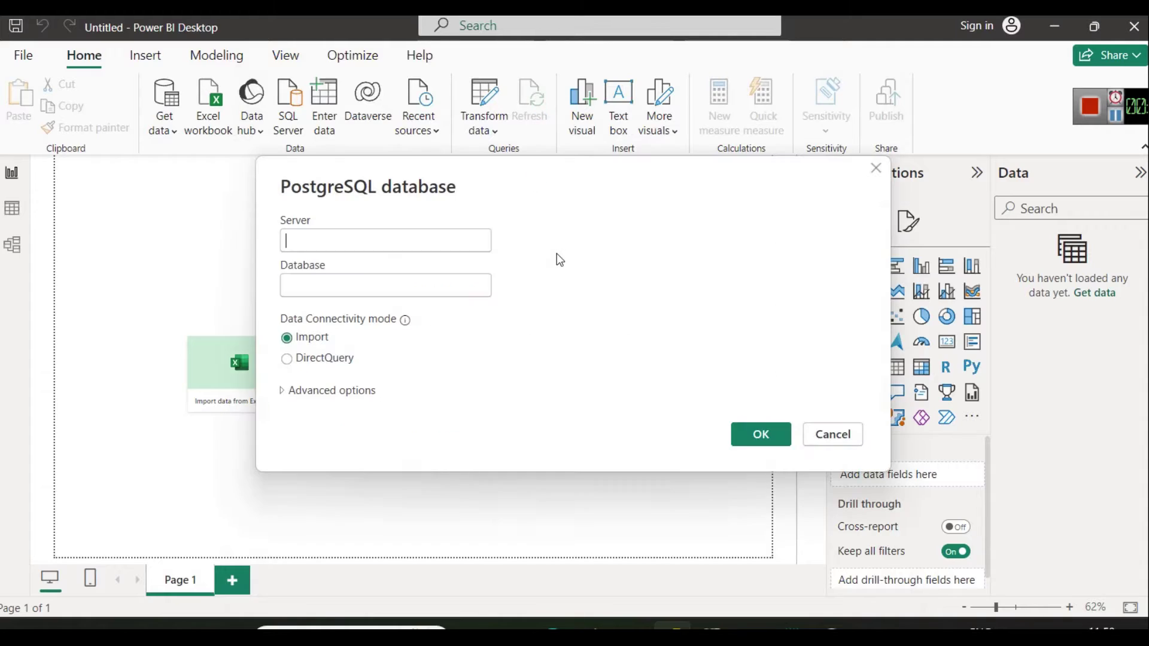
# Step: Set the PostgreSQL connection's server to 127.0.0.1:5432
pyautogui.click(354, 233)
pyautogui.write('1')
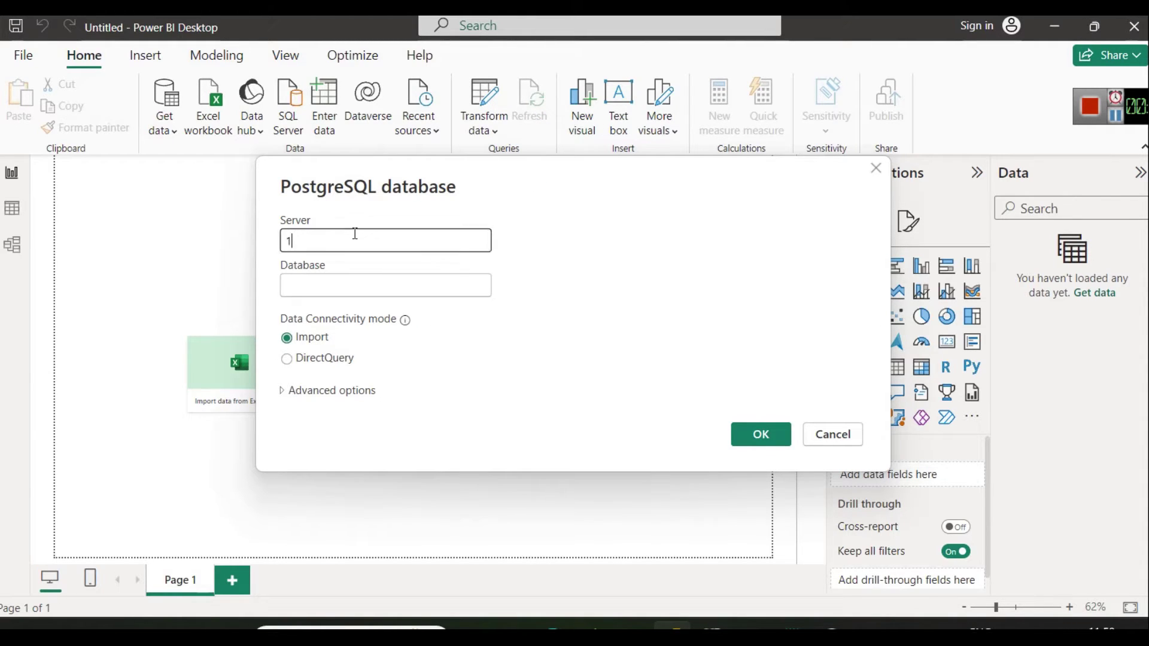
pyautogui.write('27.0.')
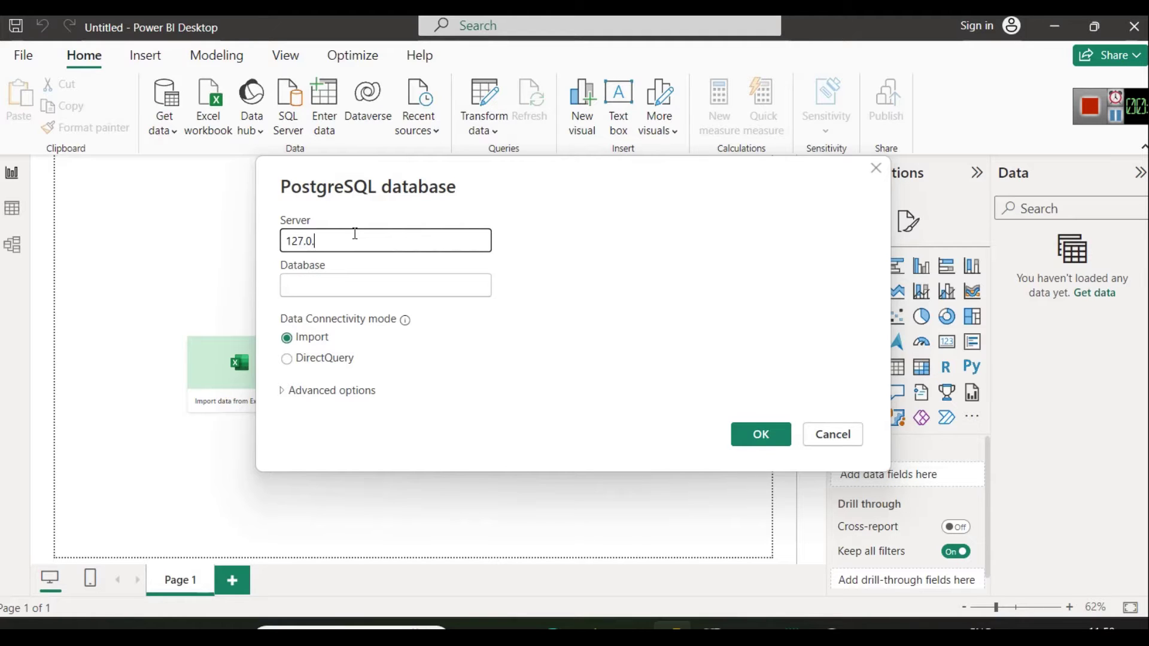
pyautogui.write('0.1:')
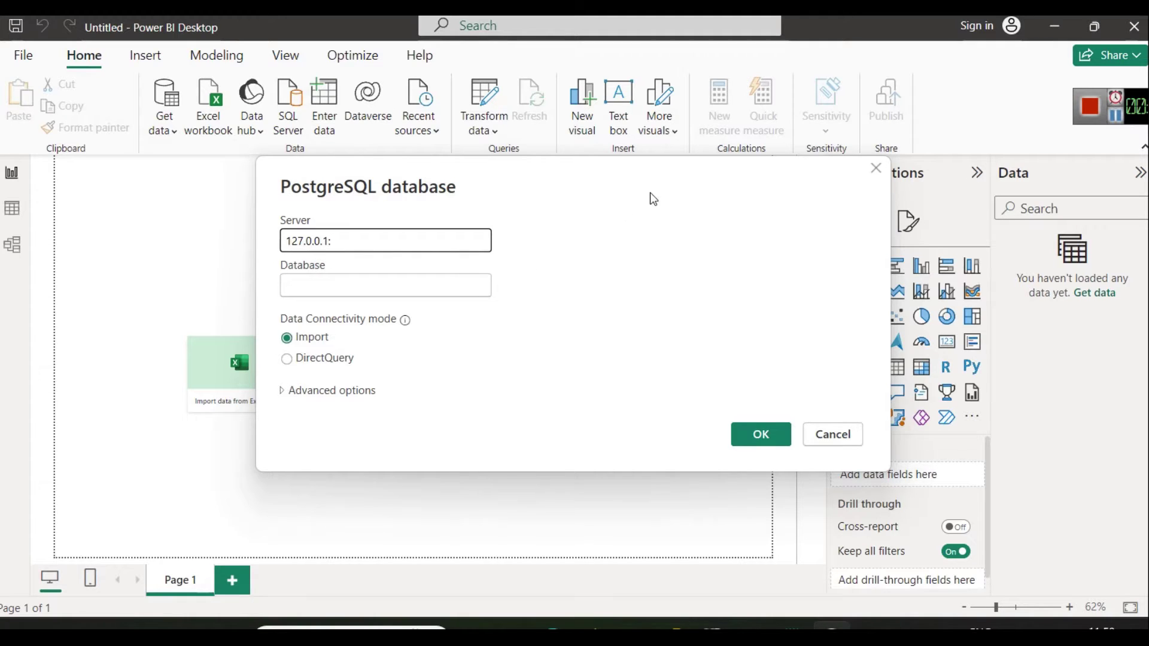
pyautogui.click(350, 249)
pyautogui.write('5432')
# Step: Switch to the postgreport note in Notepad and list Host, Uername, Password, Database Name and Port below 127.0.0.1:5432
pyautogui.click(791, 625)
pyautogui.click(659, 444)
pyautogui.press('Return')
pyautogui.press('Return')
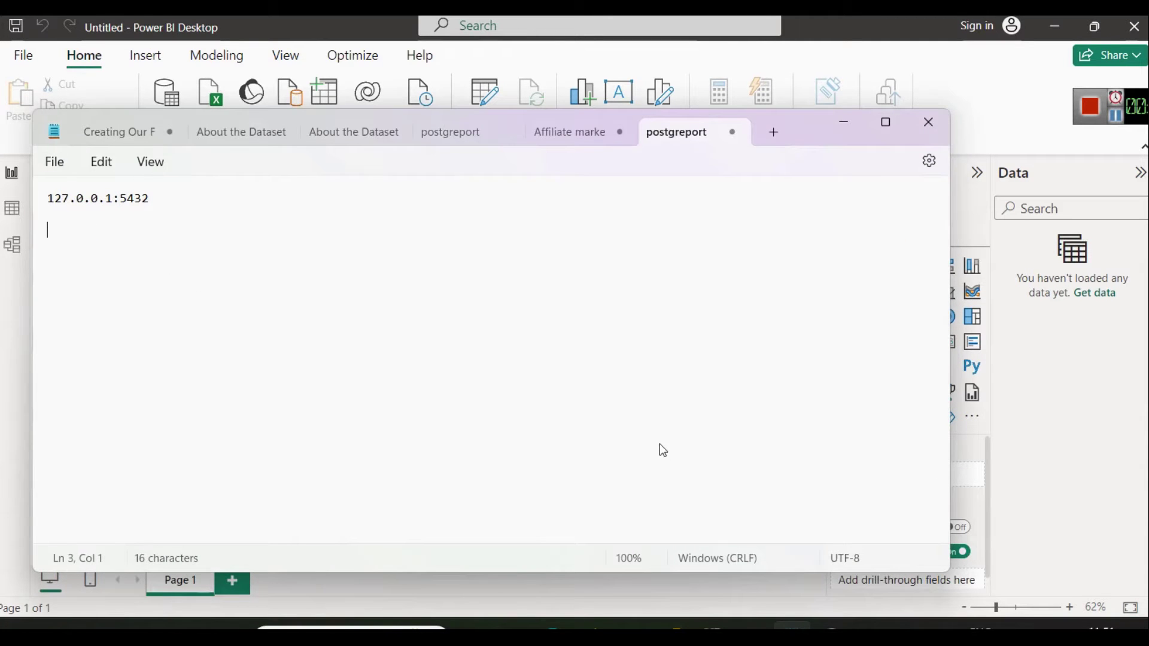
pyautogui.write('Host')
pyautogui.press('Return')
pyautogui.write('Uername')
pyautogui.press('Return')
pyautogui.write('Password')
pyautogui.press('Return')
pyautogui.write('Database Name')
pyautogui.press('Return')
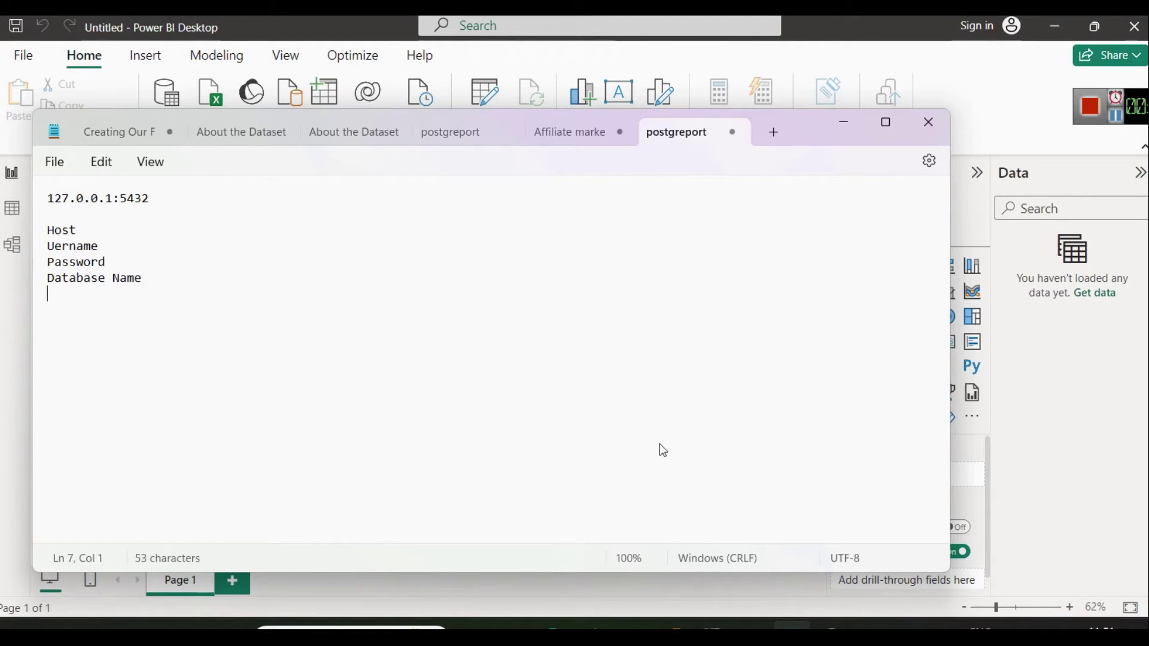
pyautogui.write('Port')
pyautogui.click(68, 232)
pyautogui.doubleClick(70, 235)
pyautogui.click(84, 246)
pyautogui.doubleClick(82, 264)
pyautogui.click(71, 279)
pyautogui.click(145, 312)
# Step: Return to the PostgreSQL connection dialog in Power BI Desktop and set the database to superstore
pyautogui.click(842, 123)
pyautogui.click(369, 296)
pyautogui.write('sup')
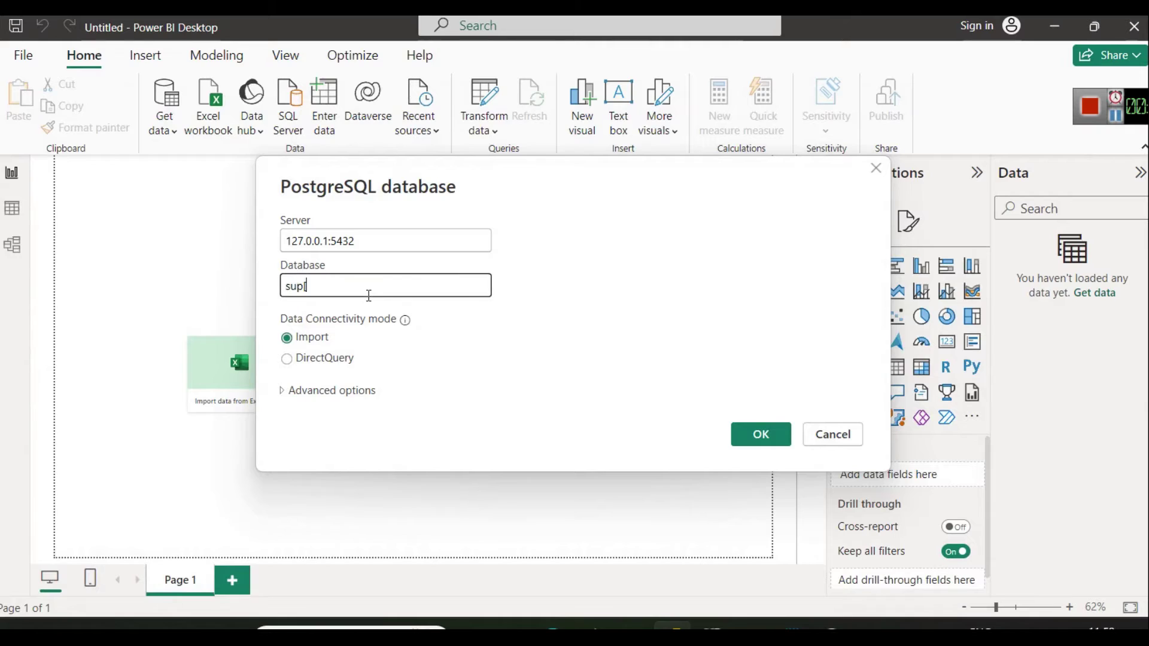
pyautogui.write('erst')
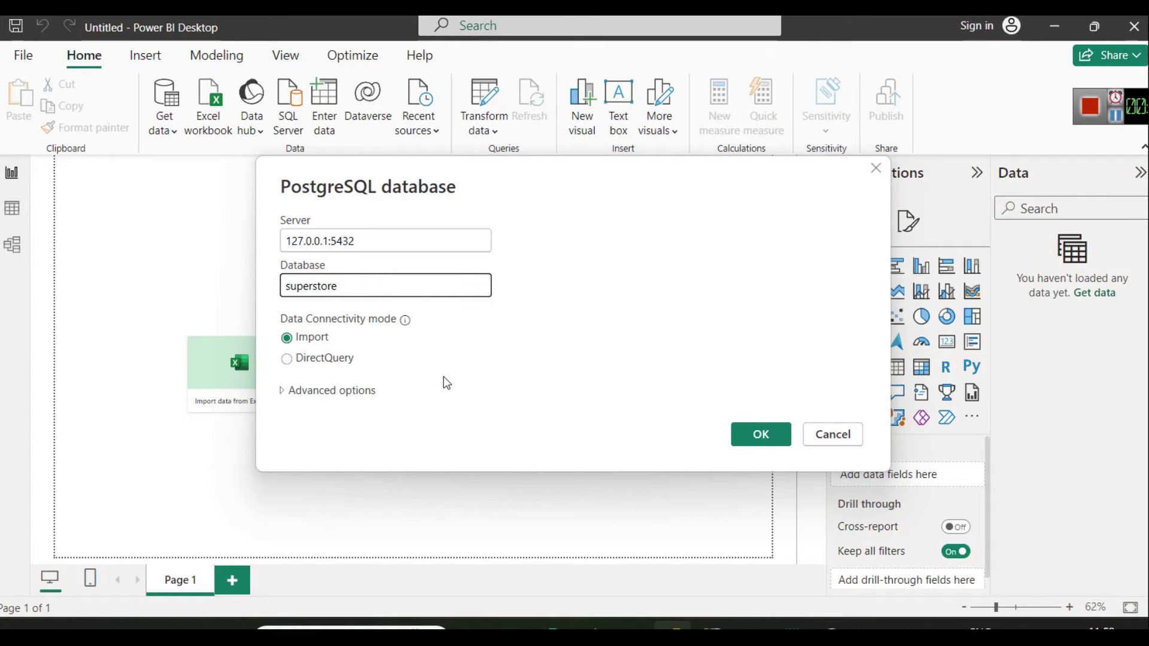
# Step: Check the advanced options, try to connect to superstore in Import mode, and reopen the connection for editing
pyautogui.moveTo(404, 325)
pyautogui.click(350, 397)
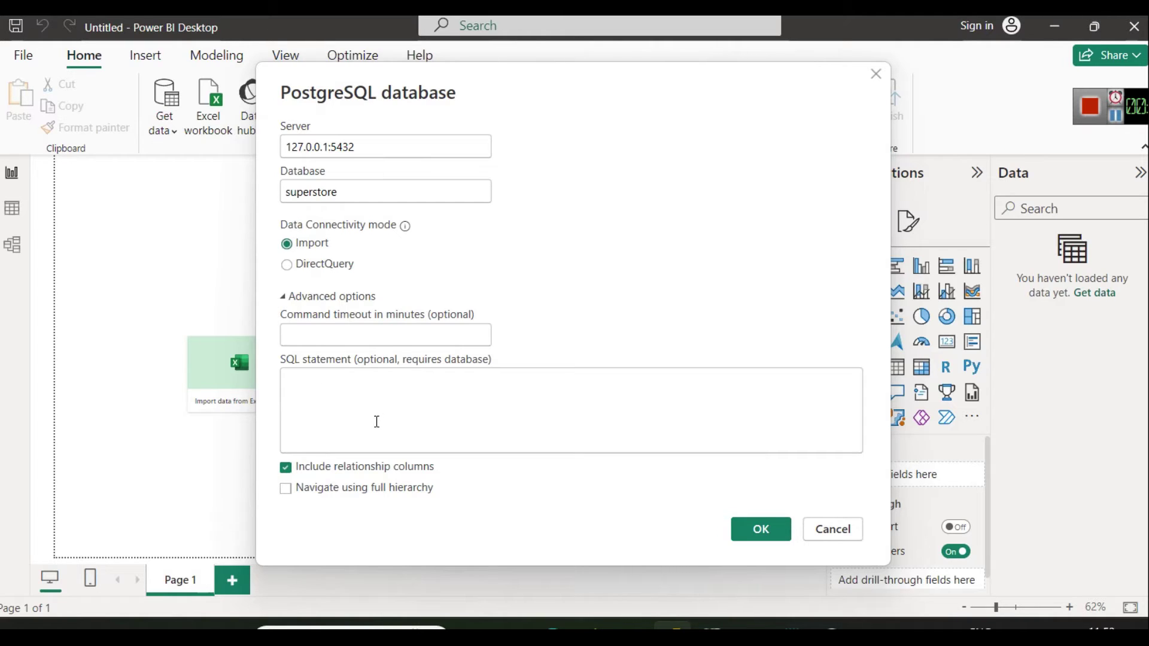
pyautogui.click(313, 297)
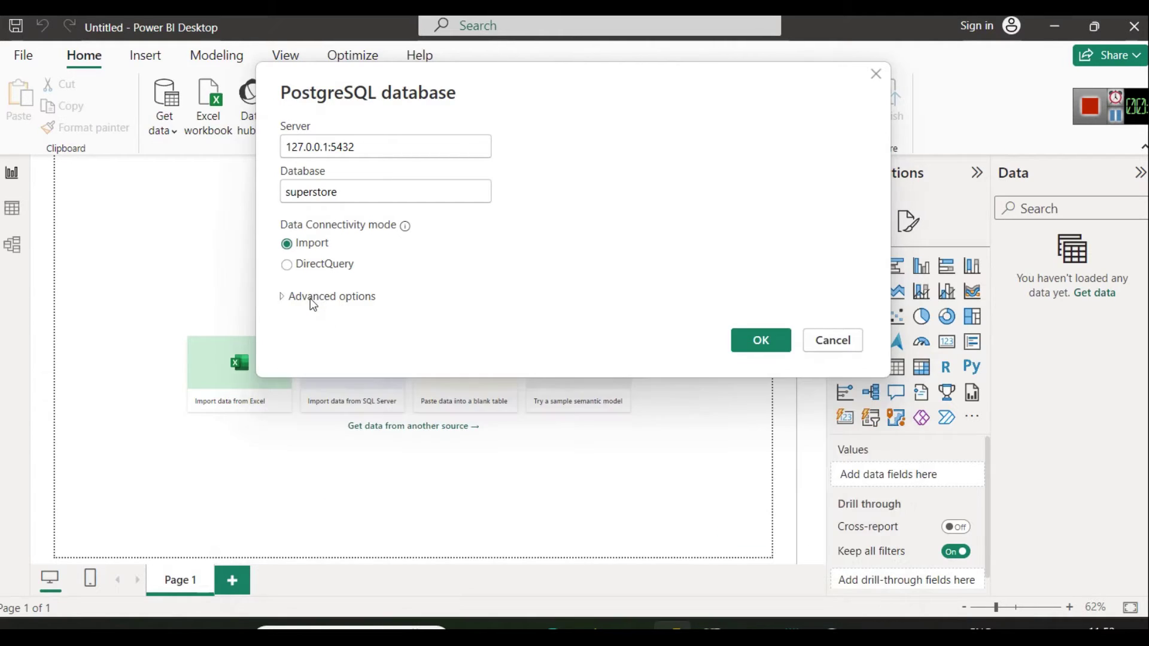
pyautogui.click(769, 338)
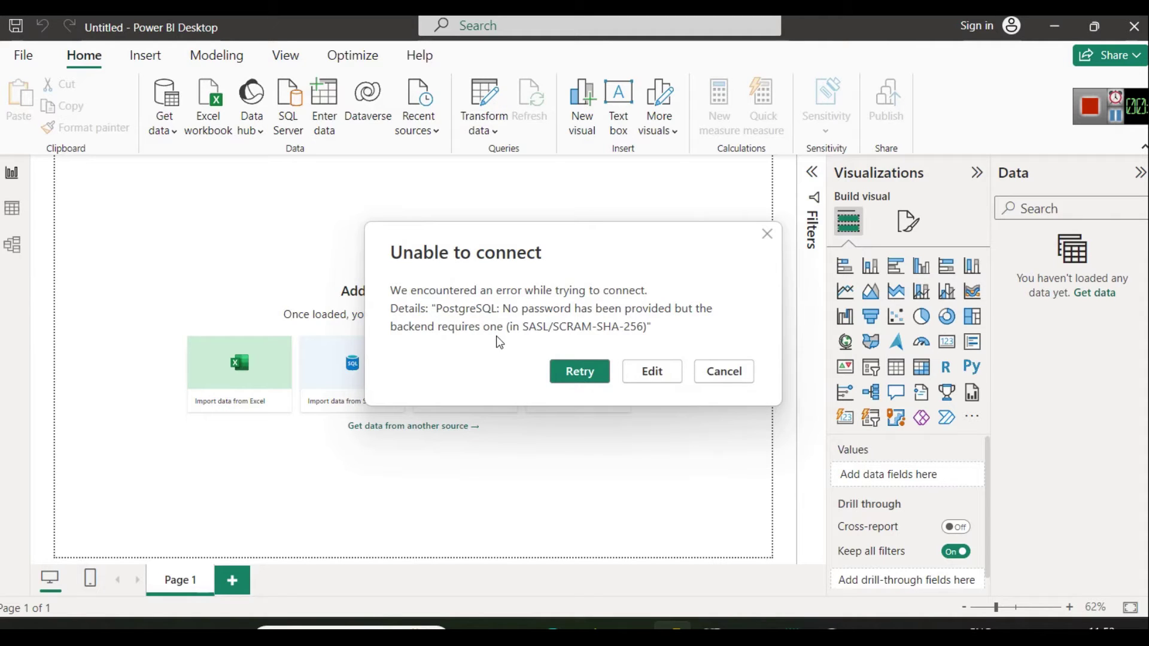
pyautogui.click(638, 376)
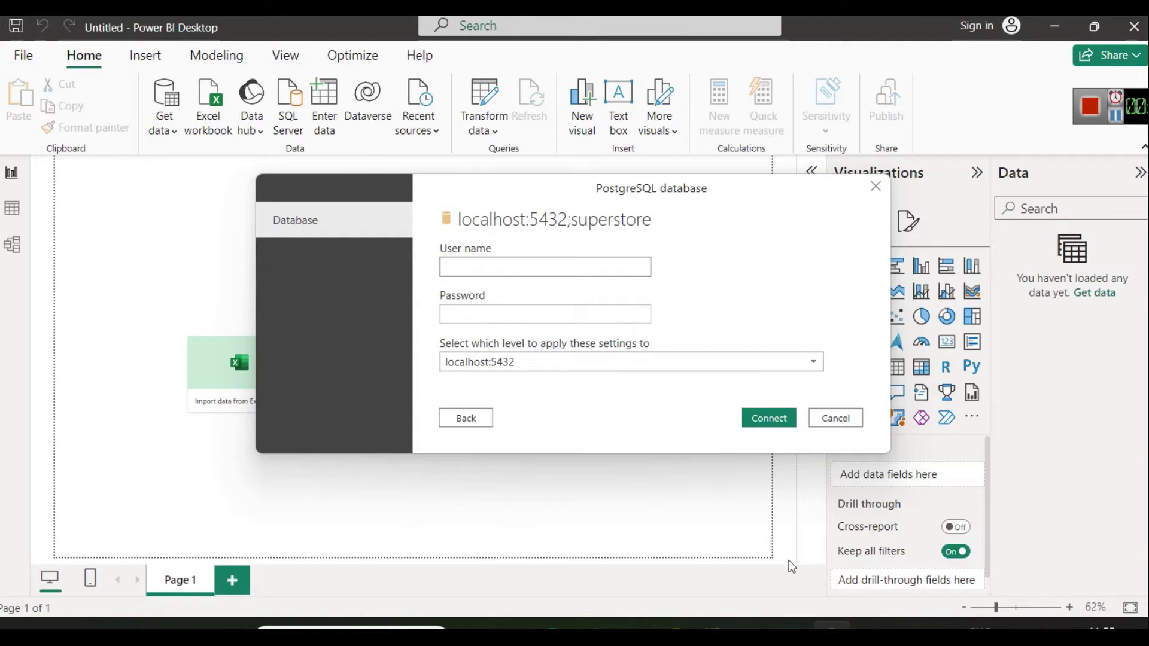
# Step: Switch to the postgreport note in Notepad and duplicate the 127.0.0.1:5432 line directly below itself
pyautogui.moveTo(792, 634)
pyautogui.click(790, 532)
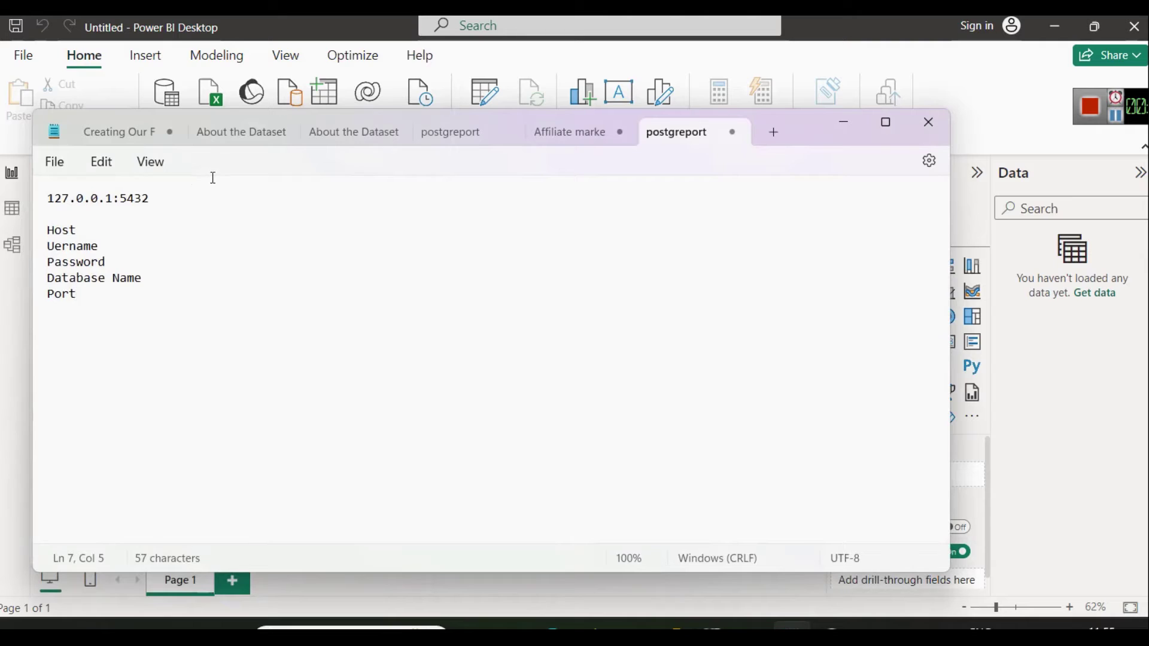
pyautogui.click(187, 208)
pyautogui.moveTo(187, 201); pyautogui.dragTo(45, 202)
pyautogui.hotkey('ctrl', 'c')
pyautogui.click(162, 210)
pyautogui.press('Return')
pyautogui.hotkey('ctrl', 'v')
# Step: Change the host part of the duplicated address line to localhost, keeping port 5432
pyautogui.moveTo(79, 215); pyautogui.dragTo(82, 219)
pyautogui.press('Right')
pyautogui.press('Right')
pyautogui.press('Right')
pyautogui.press('Right')
pyautogui.press('Right')
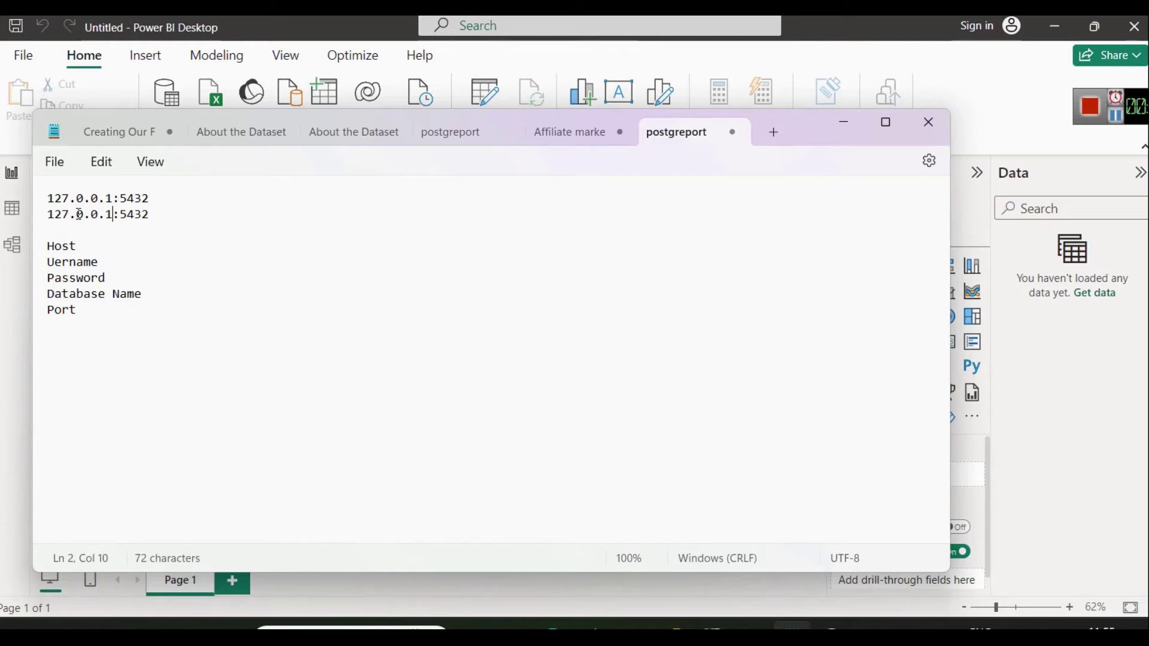
pyautogui.press('BackSpace')
pyautogui.press('BackSpace')
pyautogui.press('BackSpace')
pyautogui.press('BackSpace')
pyautogui.press('BackSpace')
pyautogui.press('BackSpace')
pyautogui.press('BackSpace')
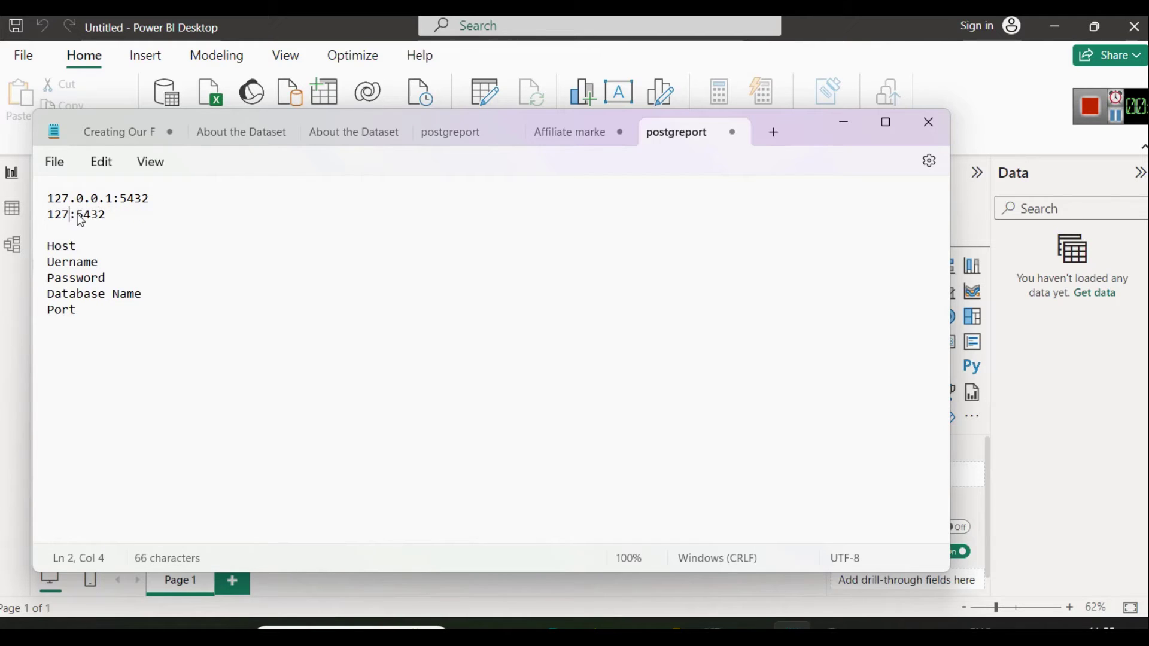
pyautogui.press('BackSpace')
pyautogui.press('BackSpace')
pyautogui.write('localhost')
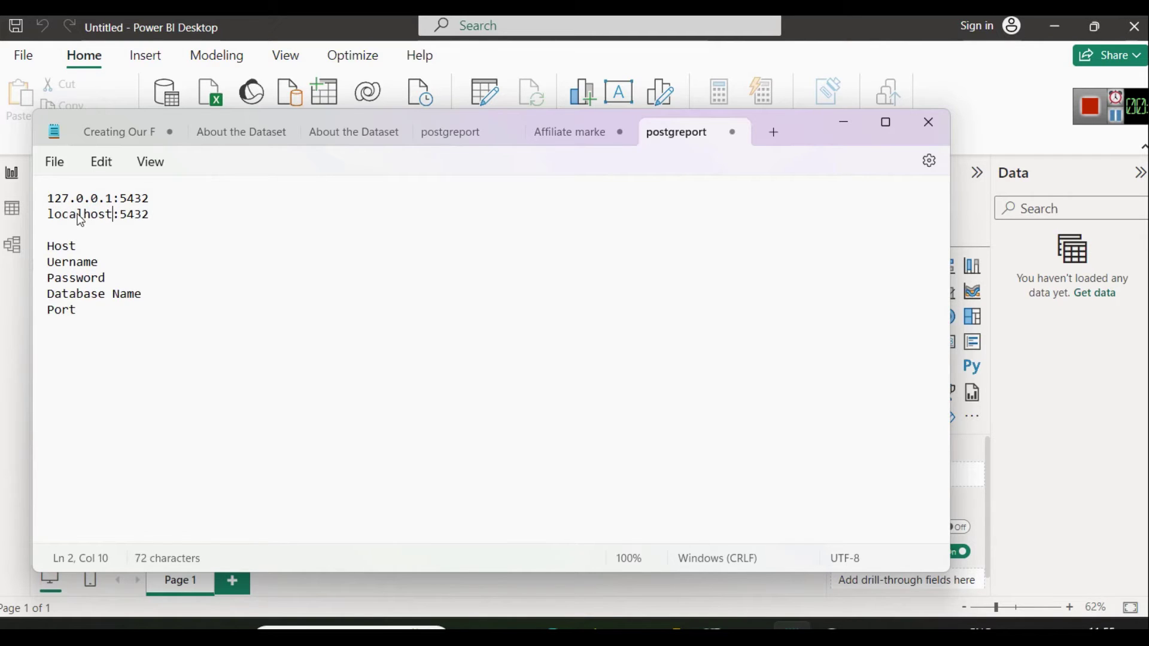
pyautogui.click(79, 215)
pyautogui.doubleClick(79, 215)
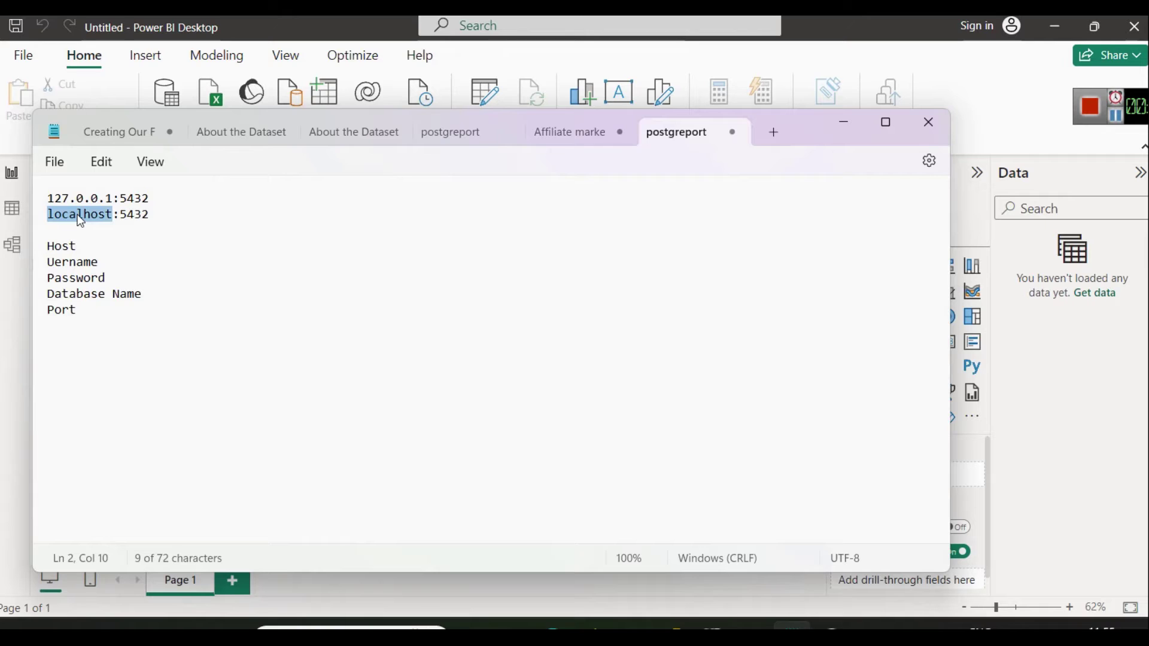
# Step: Return to the PostgreSQL credentials dialog in Power BI Desktop, set the user name to postgres, and enter the database password
pyautogui.click(845, 124)
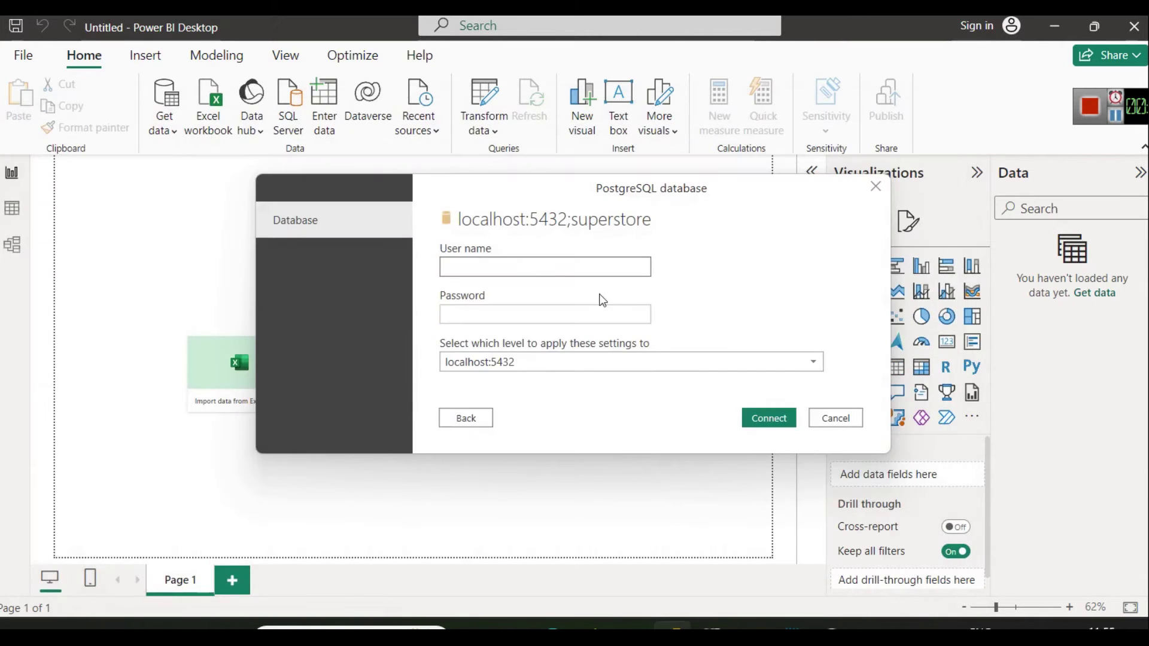
pyautogui.click(556, 270)
pyautogui.write('postgres')
pyautogui.click(524, 312)
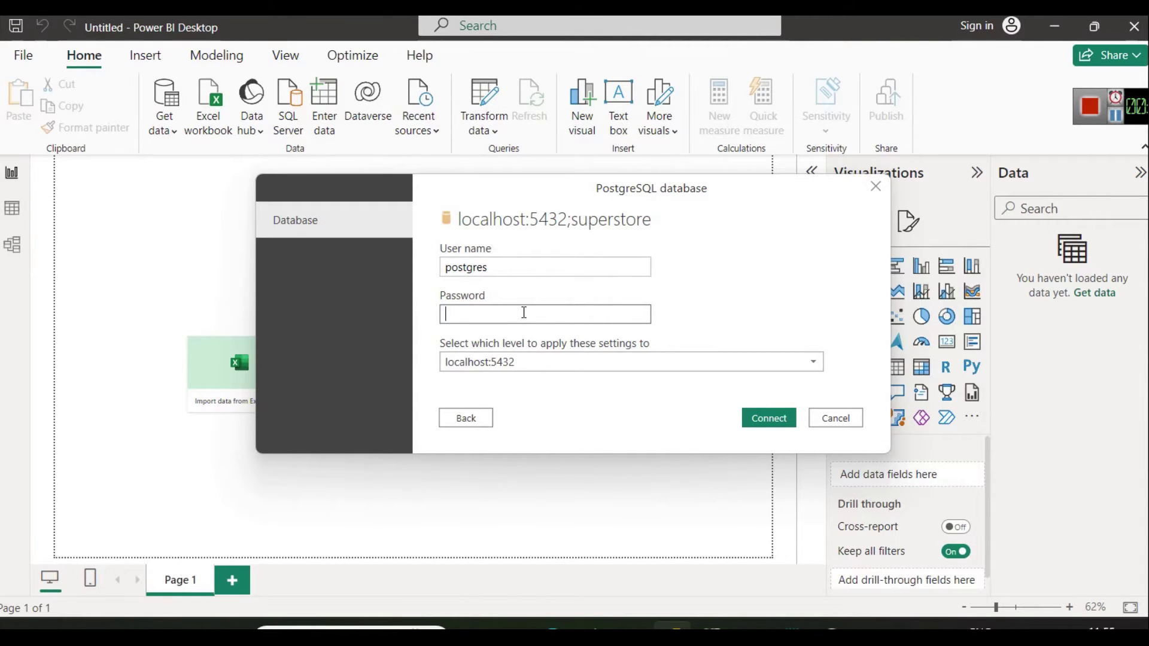
pyautogui.write('••••')
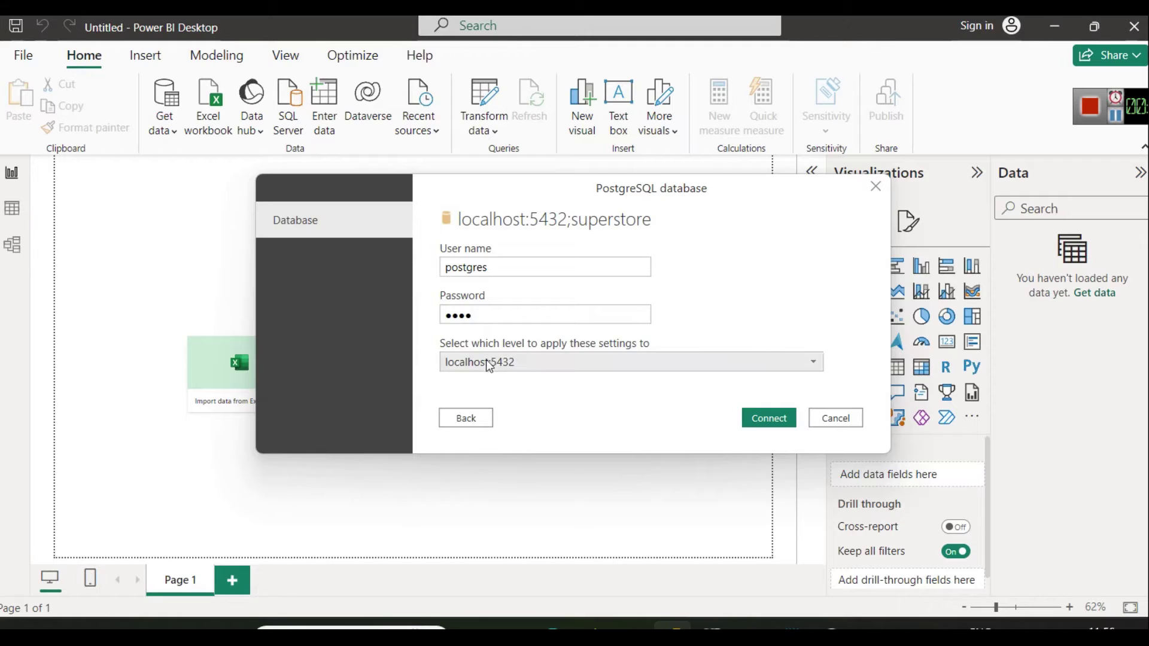
# Step: Apply the credentials at the localhost:5432 level, connect to superstore, and accept an unencrypted connection
pyautogui.click(753, 367)
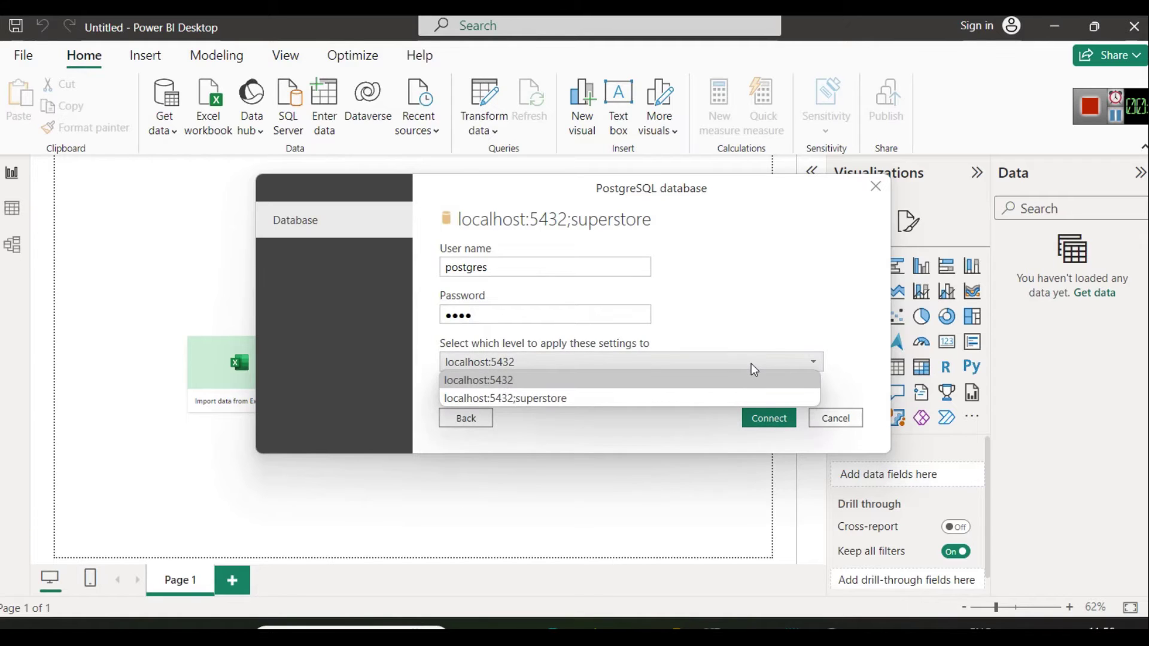
pyautogui.click(632, 380)
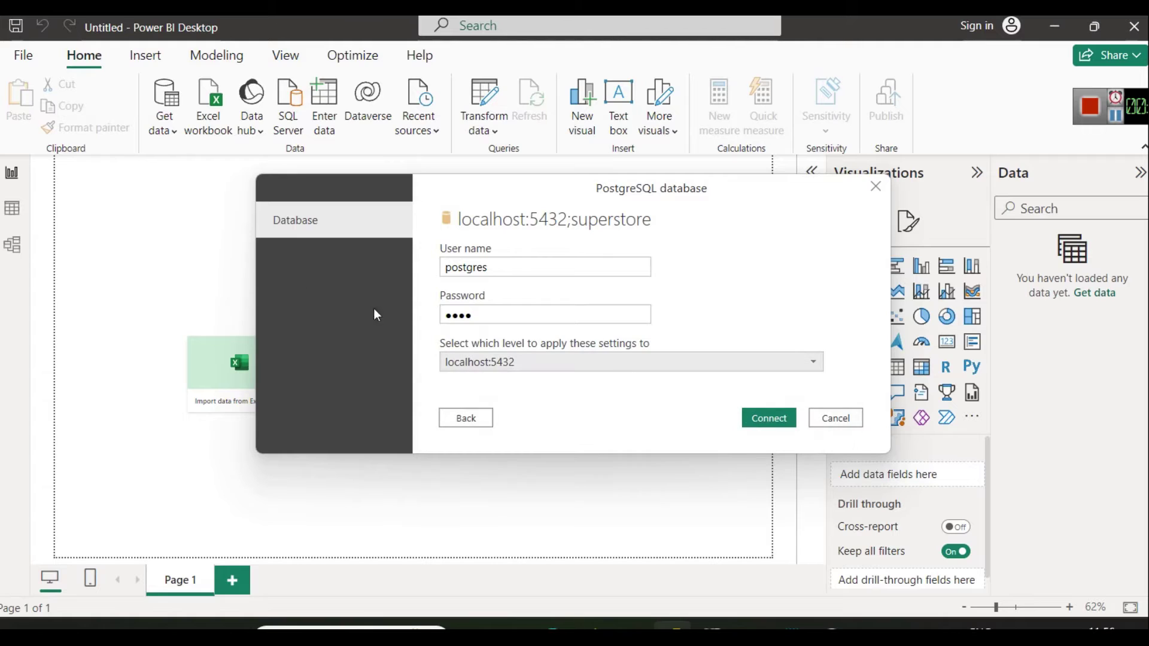
pyautogui.click(758, 426)
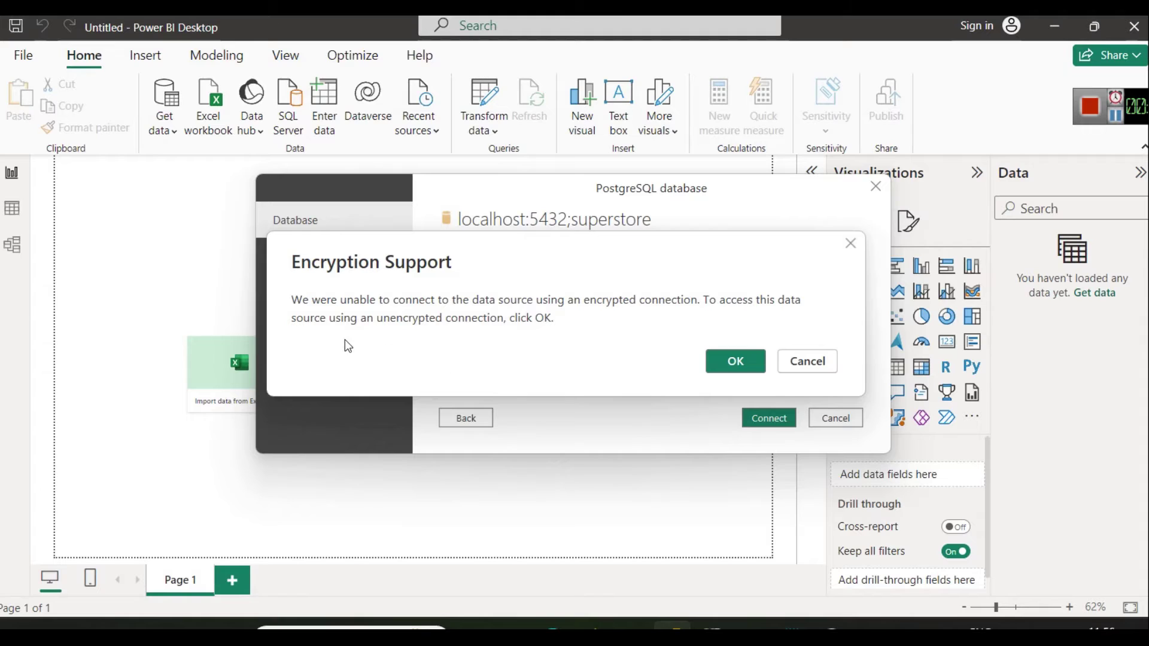
pyautogui.click(749, 360)
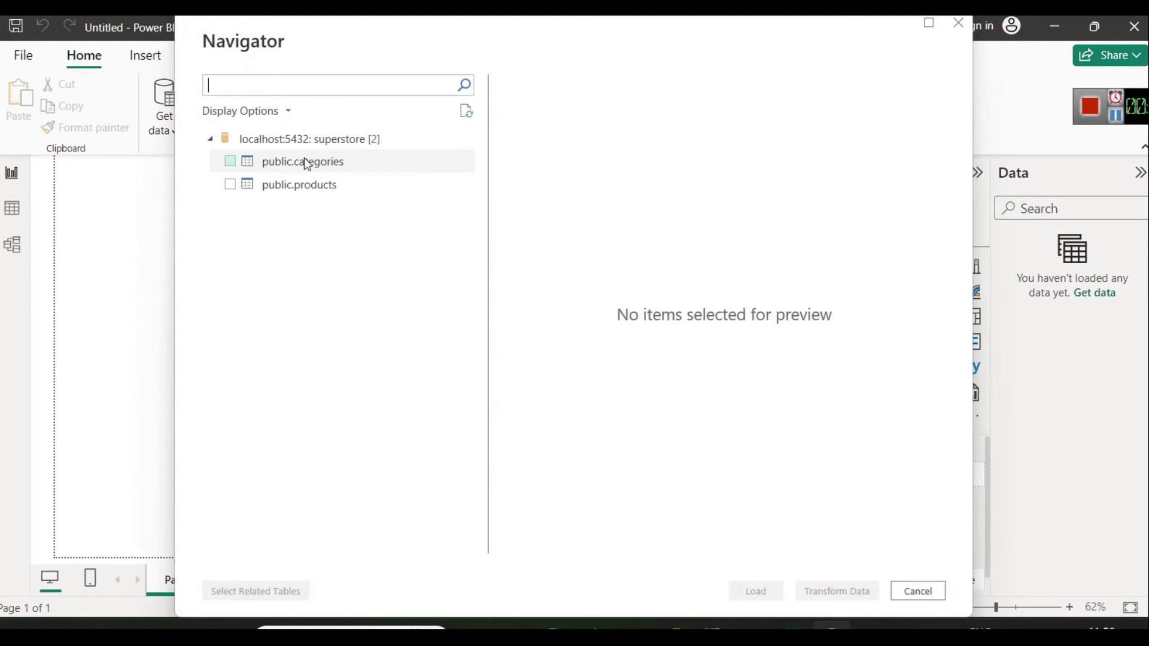
# Step: Compare the listed tables with those in pgAdmin, and load both public.categories and public.products into Power BI Desktop
pyautogui.hotkey('alt', 'Tab')
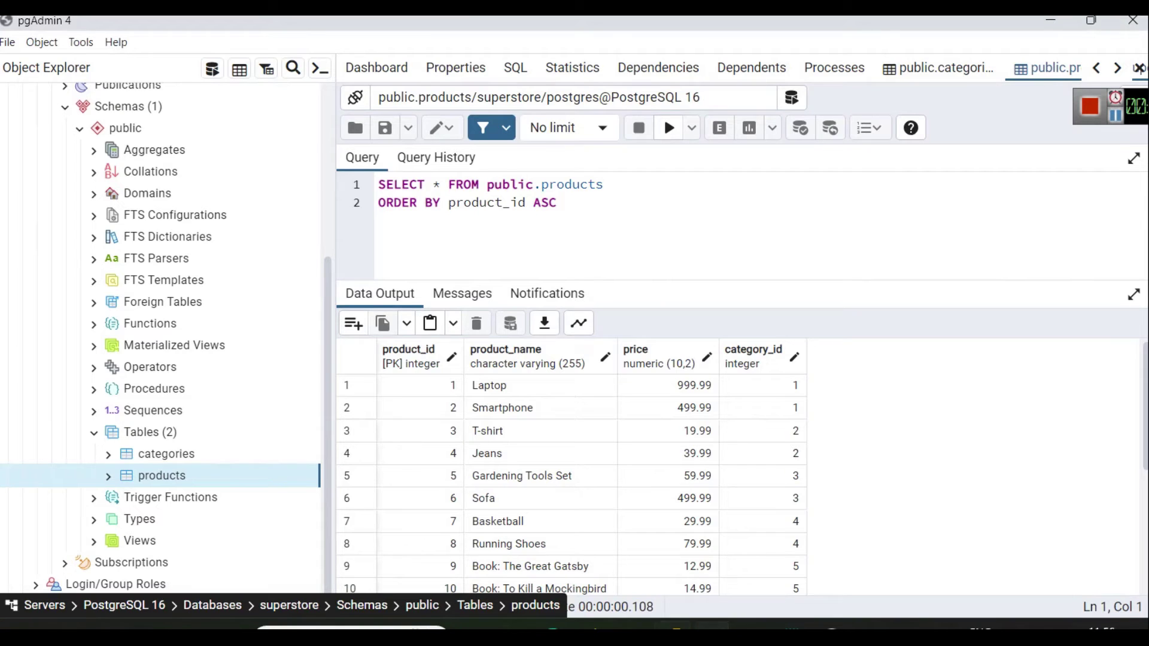
pyautogui.hotkey('alt', 'Tab')
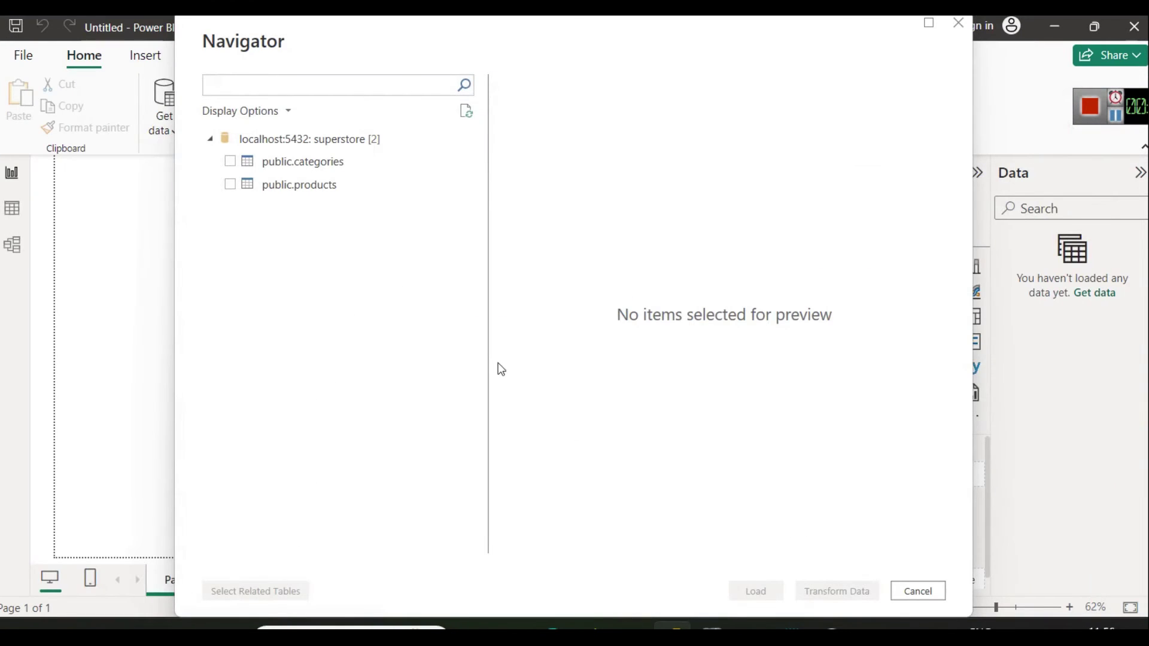
pyautogui.click(224, 162)
pyautogui.click(231, 183)
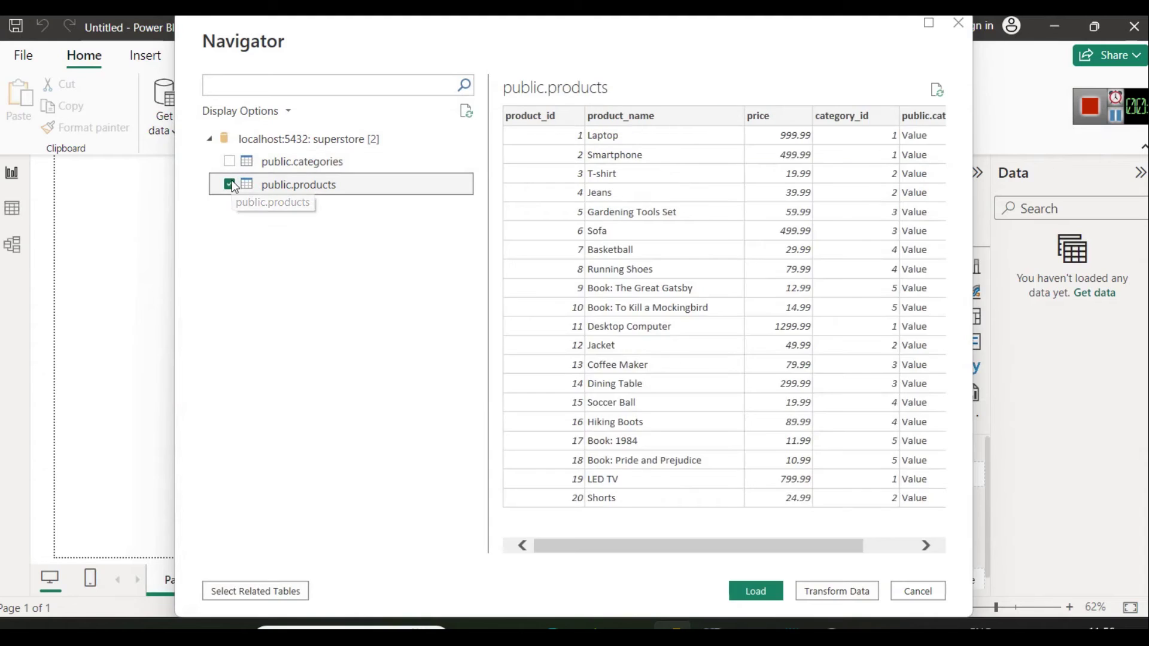
pyautogui.click(231, 163)
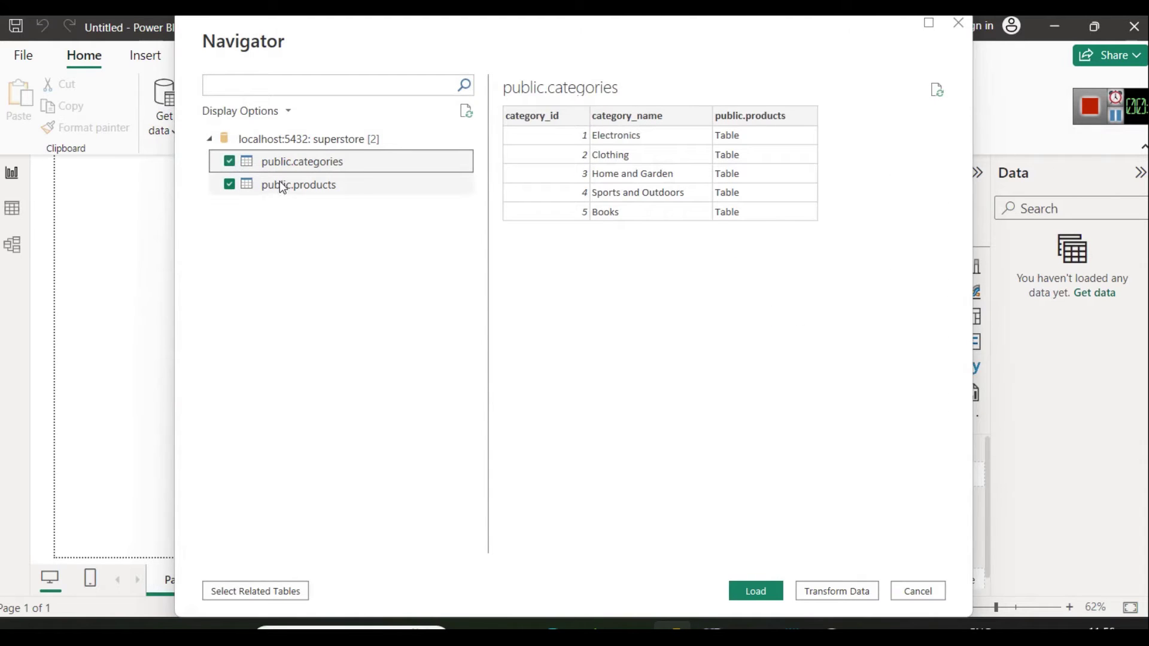
pyautogui.click(755, 587)
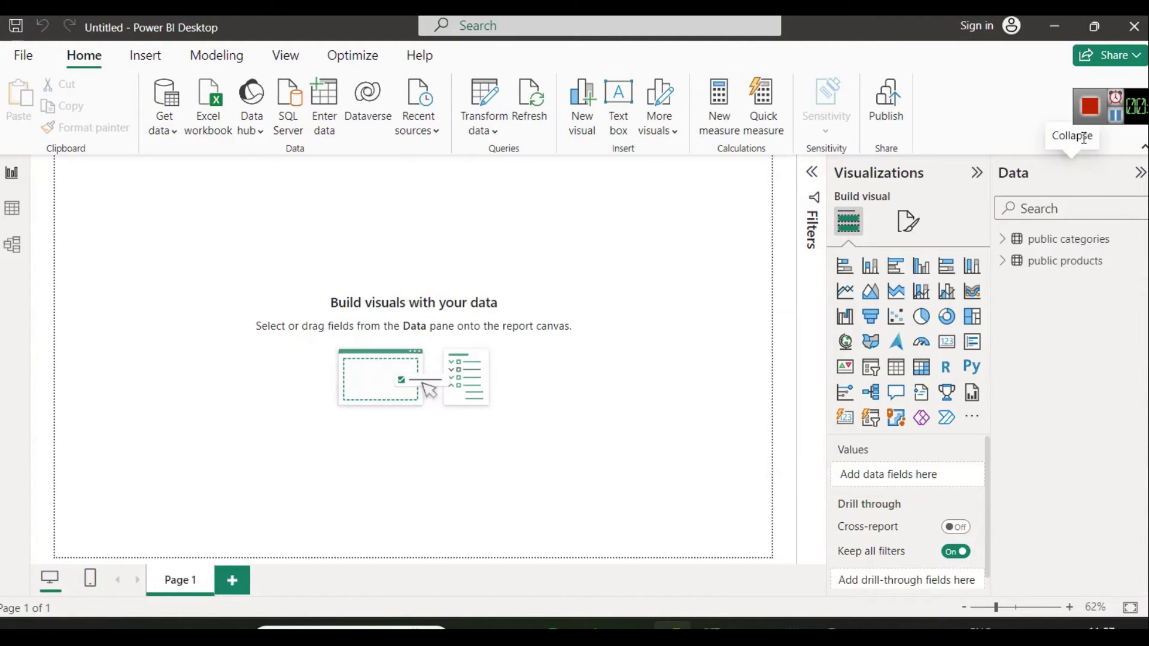
# Step: Expand the fields of public categories and public products, and open the model view to examine their relationship
pyautogui.click(1003, 240)
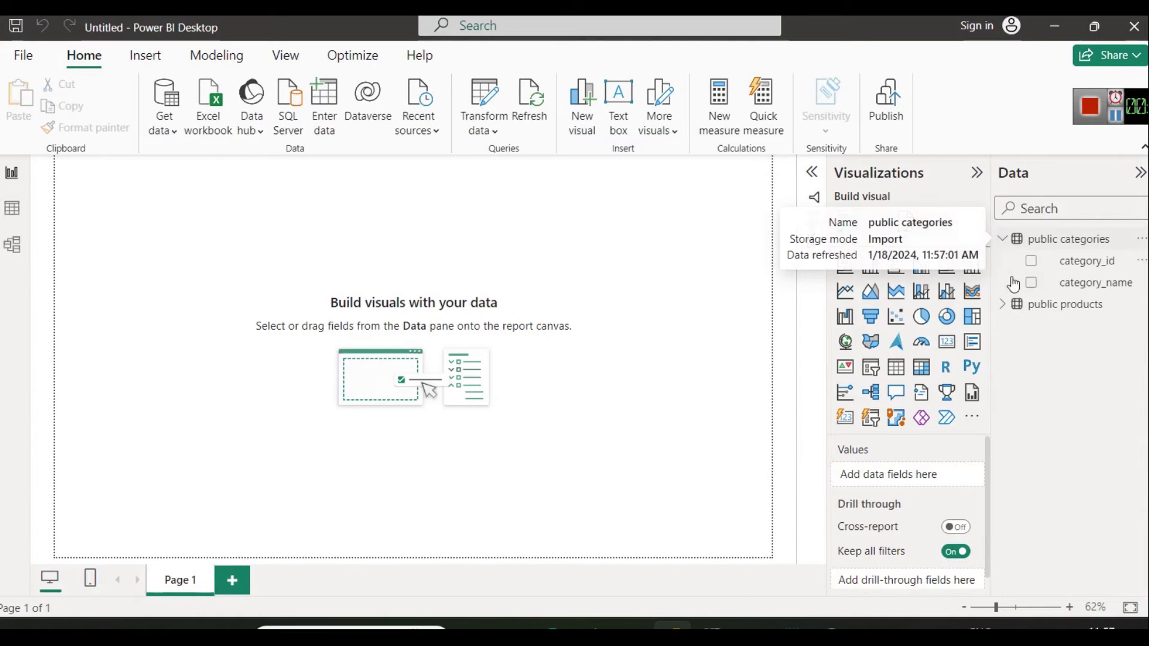
pyautogui.click(1009, 305)
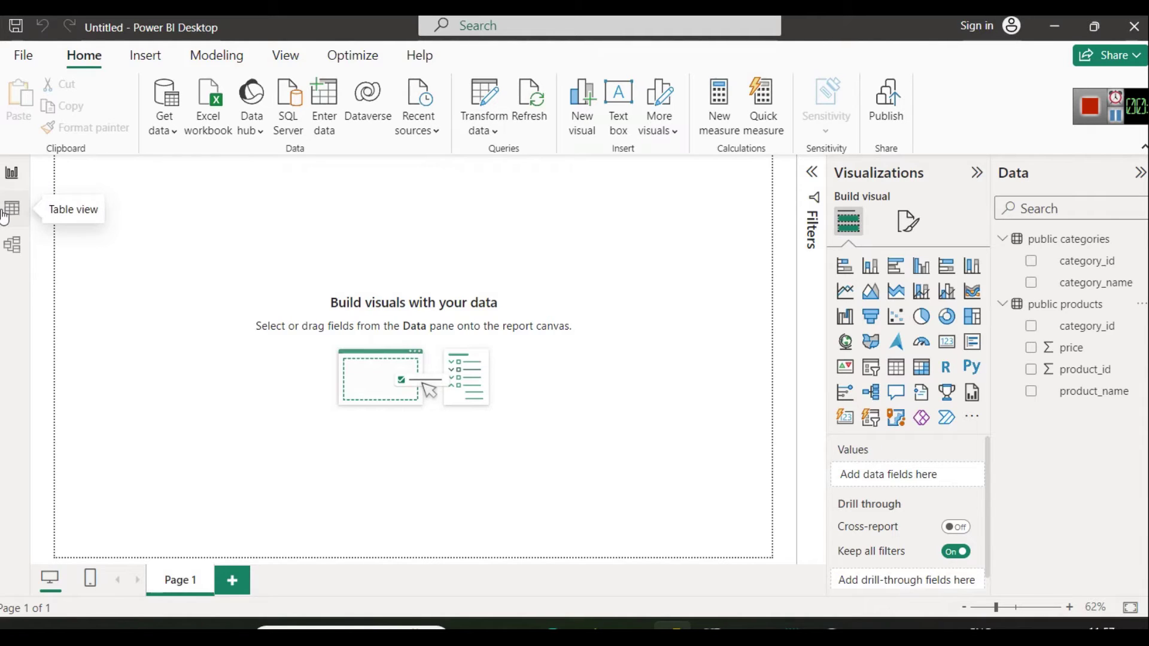
pyautogui.click(15, 246)
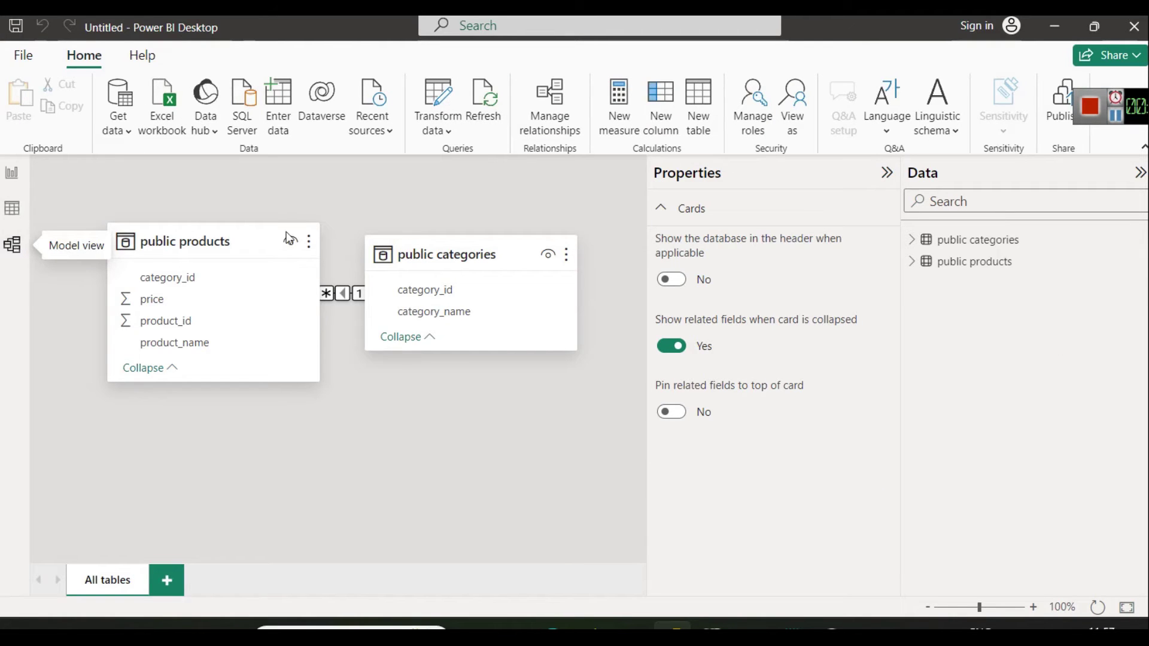
# Step: Align the public categories card level with the public products card, and lengthen the public products card downward
pyautogui.moveTo(518, 242); pyautogui.dragTo(532, 193)
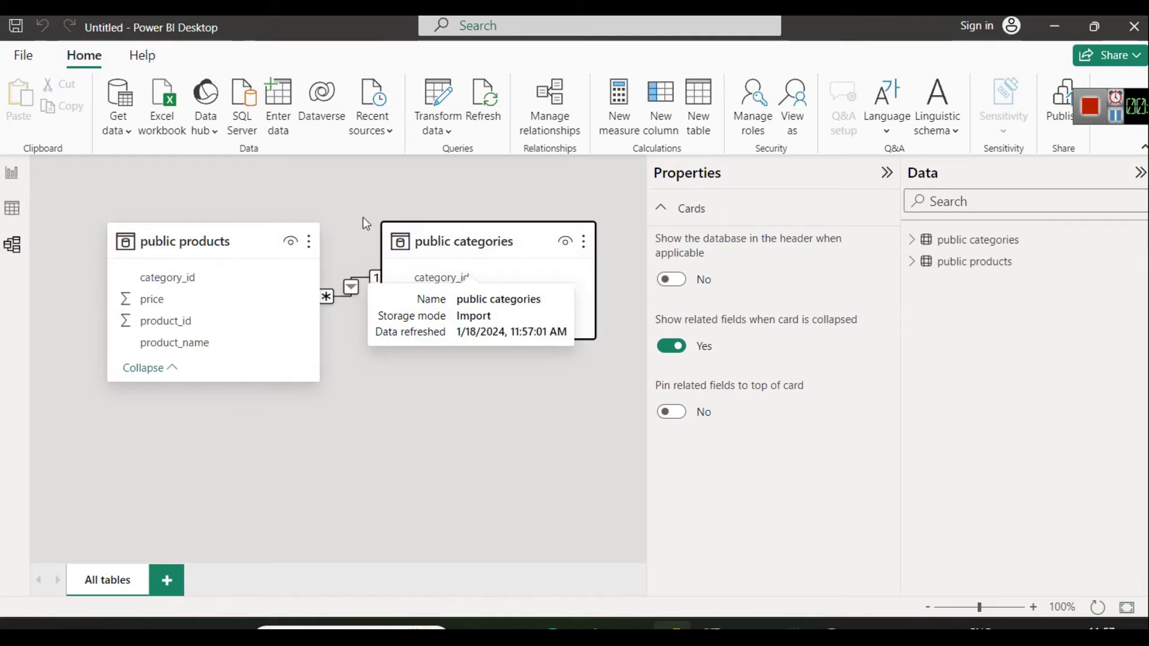
pyautogui.moveTo(203, 270); pyautogui.dragTo(200, 216)
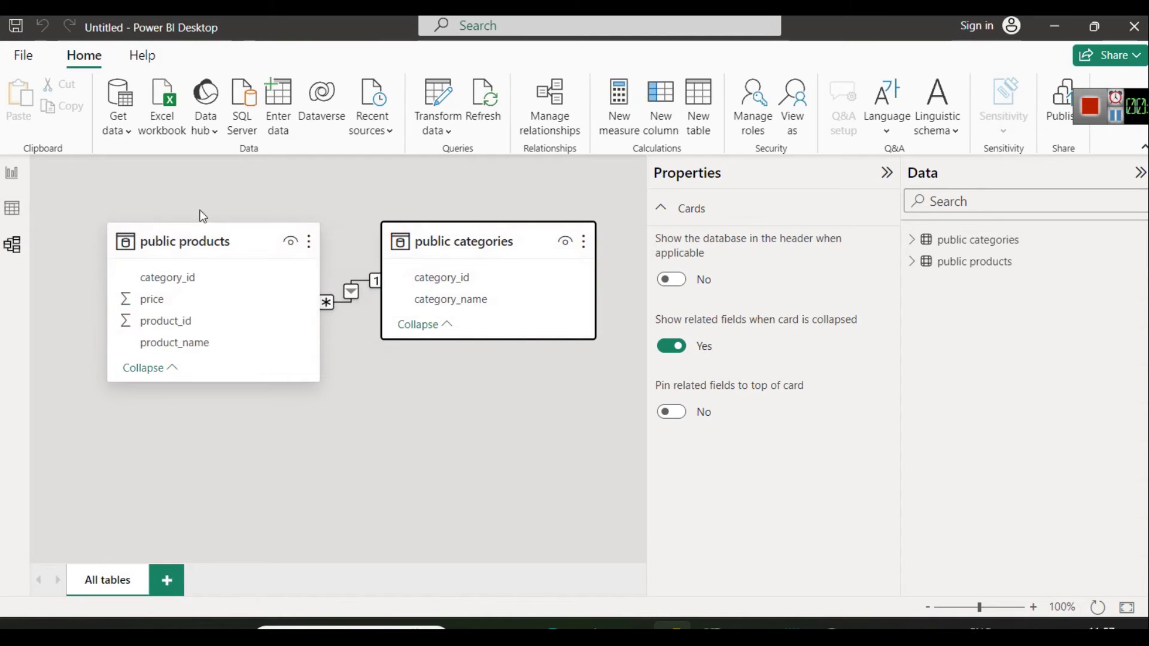
pyautogui.moveTo(231, 381); pyautogui.dragTo(226, 455)
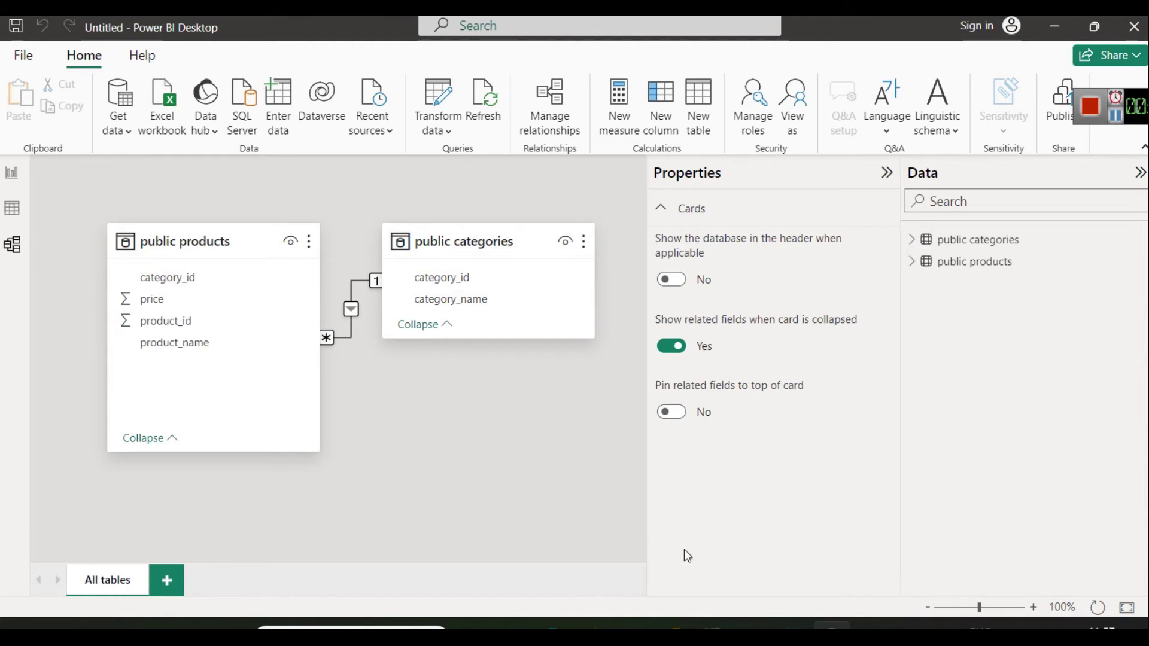
# Step: Switch to pgAdmin and examine the columns of the products and categories tables in the superstore database
pyautogui.click(711, 623)
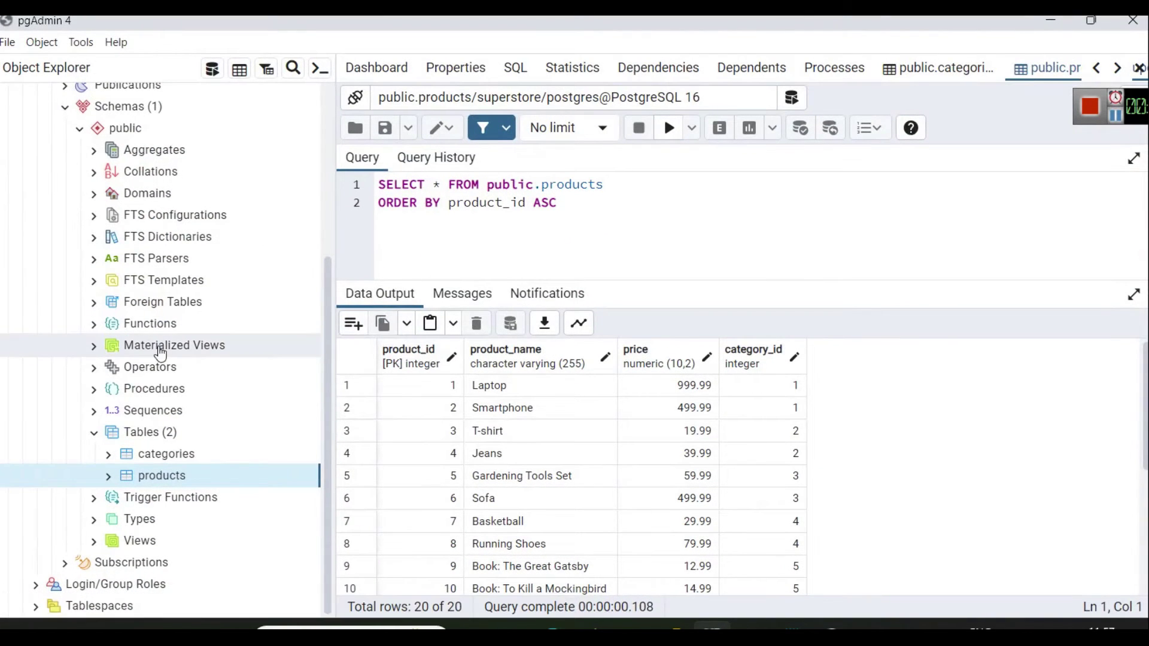
pyautogui.click(110, 477)
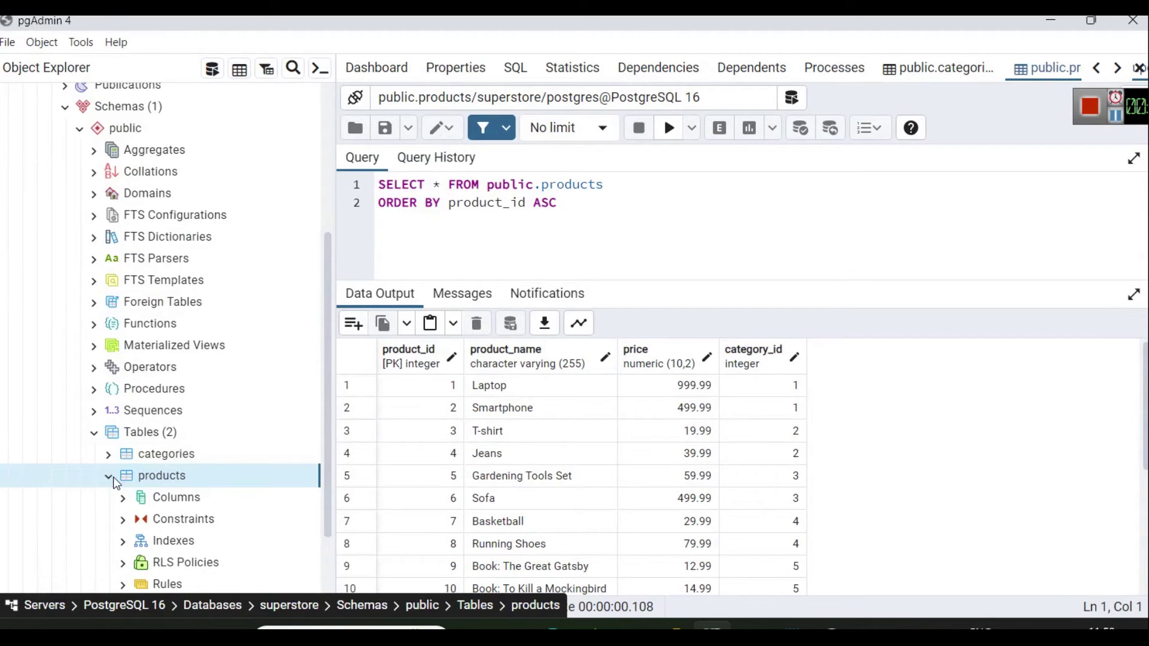
pyautogui.click(123, 409)
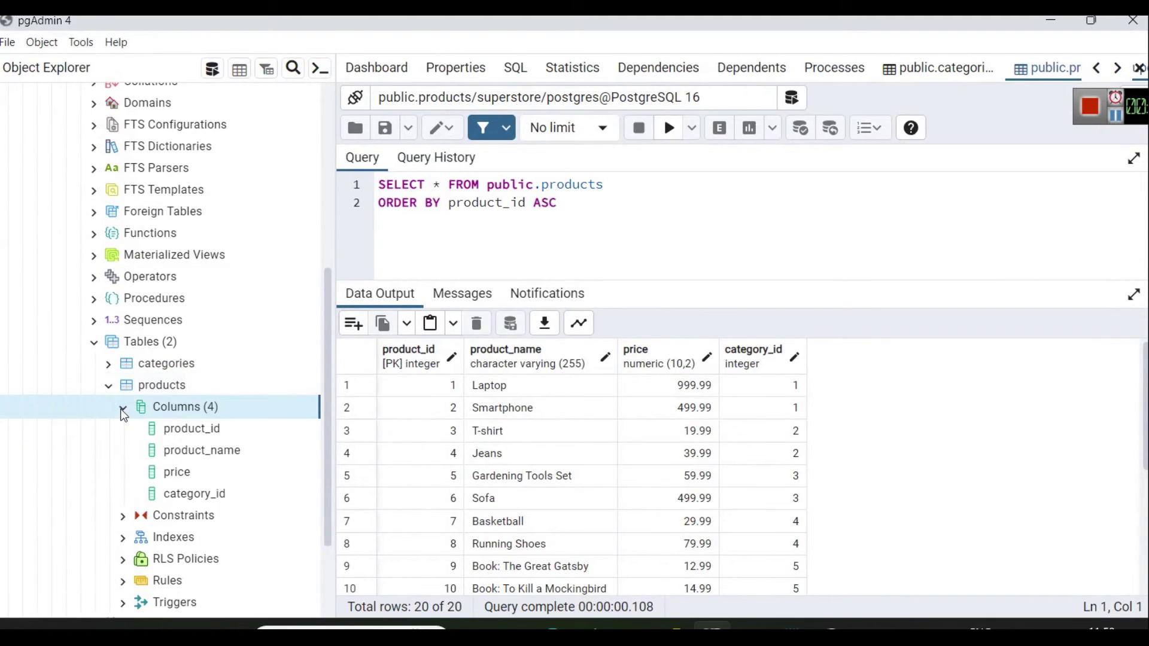
pyautogui.click(196, 494)
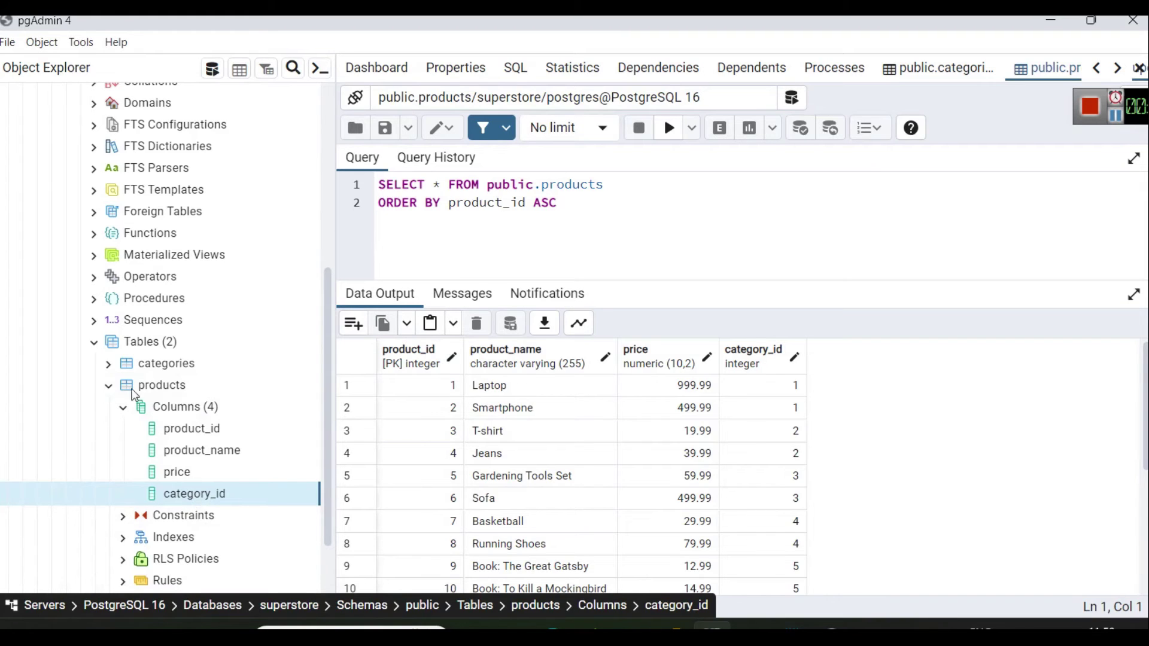
pyautogui.click(126, 367)
pyautogui.click(108, 364)
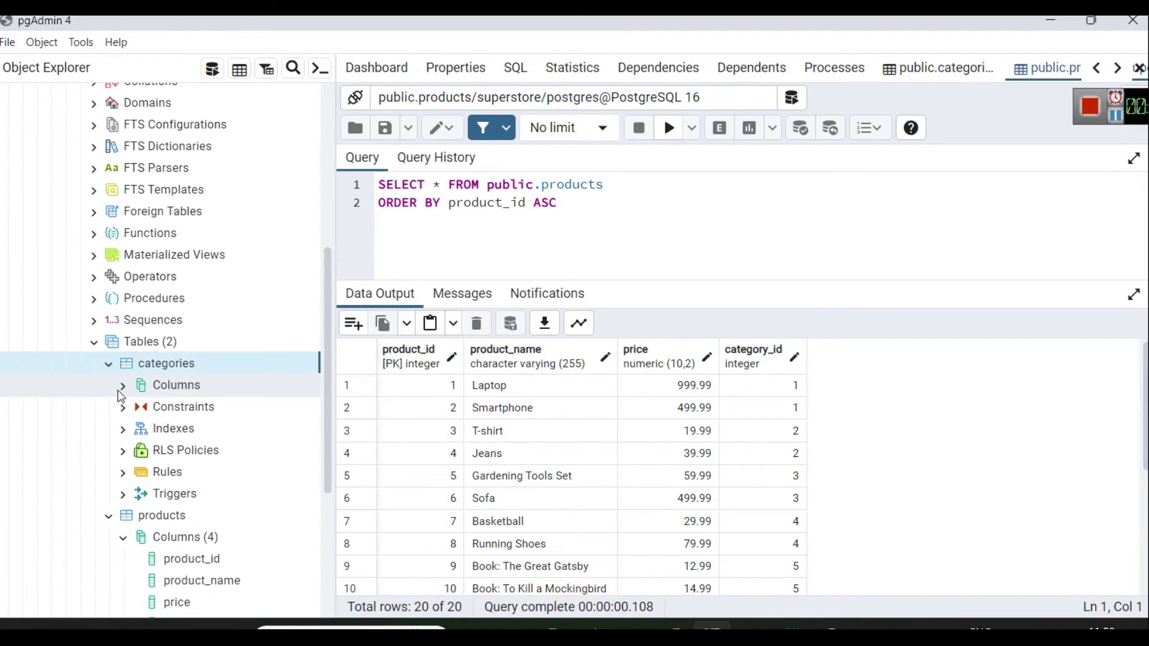
pyautogui.click(133, 387)
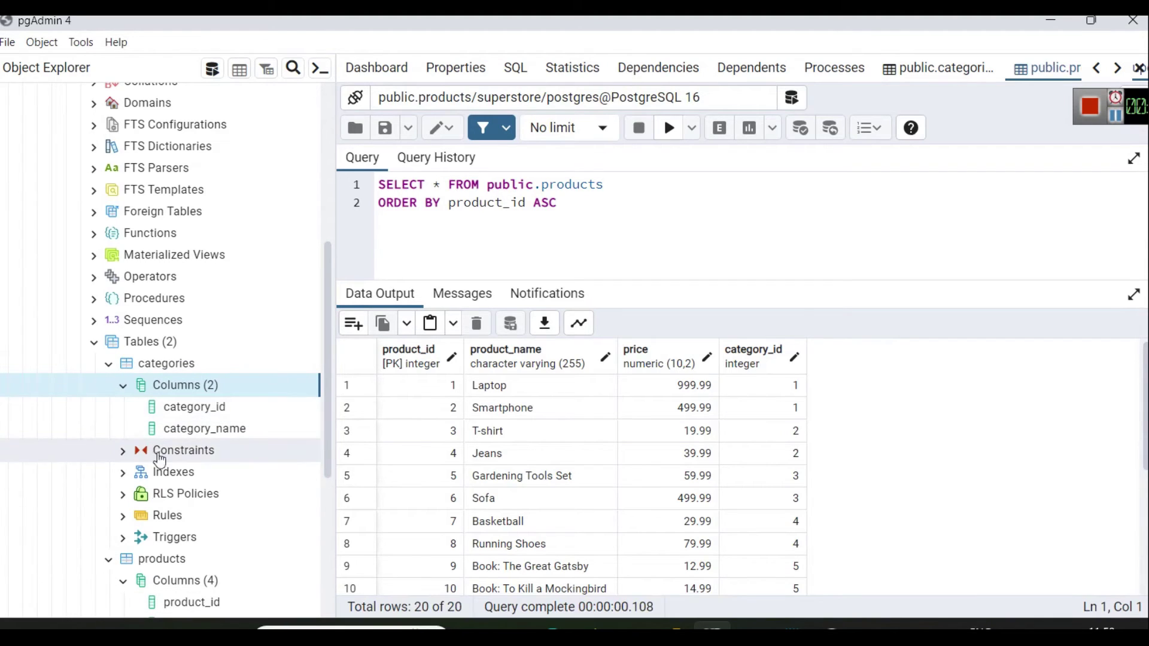
pyautogui.click(1118, 121)
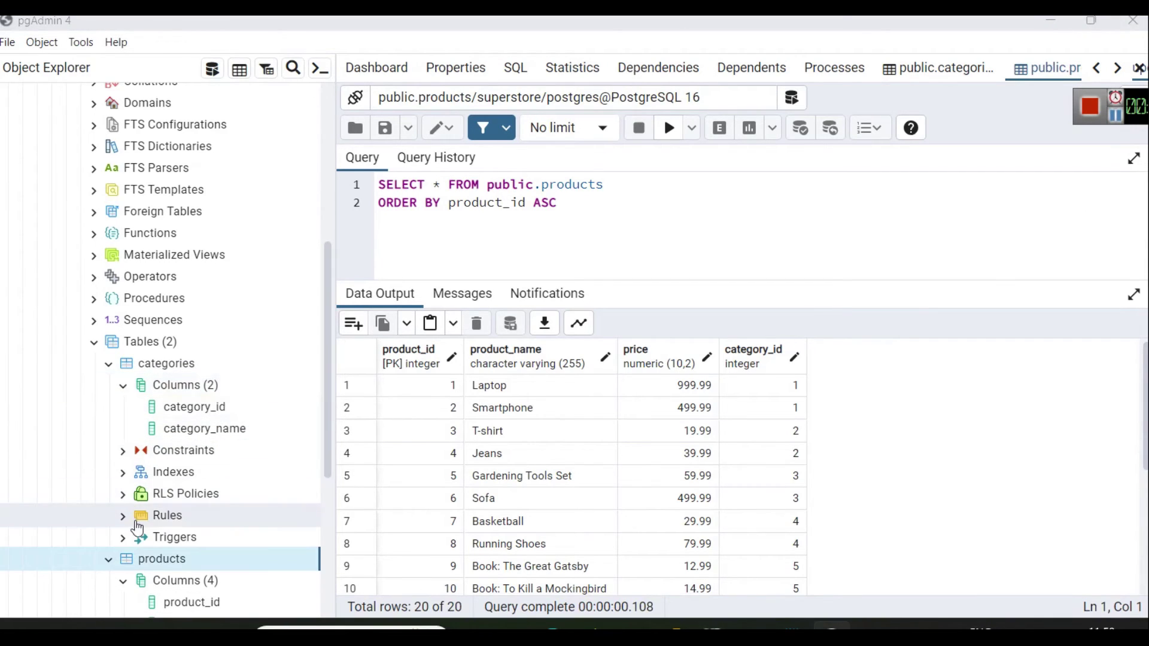
# Step: Open the products table's properties and examine its column definitions, primary key and foreign key constraints
pyautogui.scroll(-3, 212, 463)
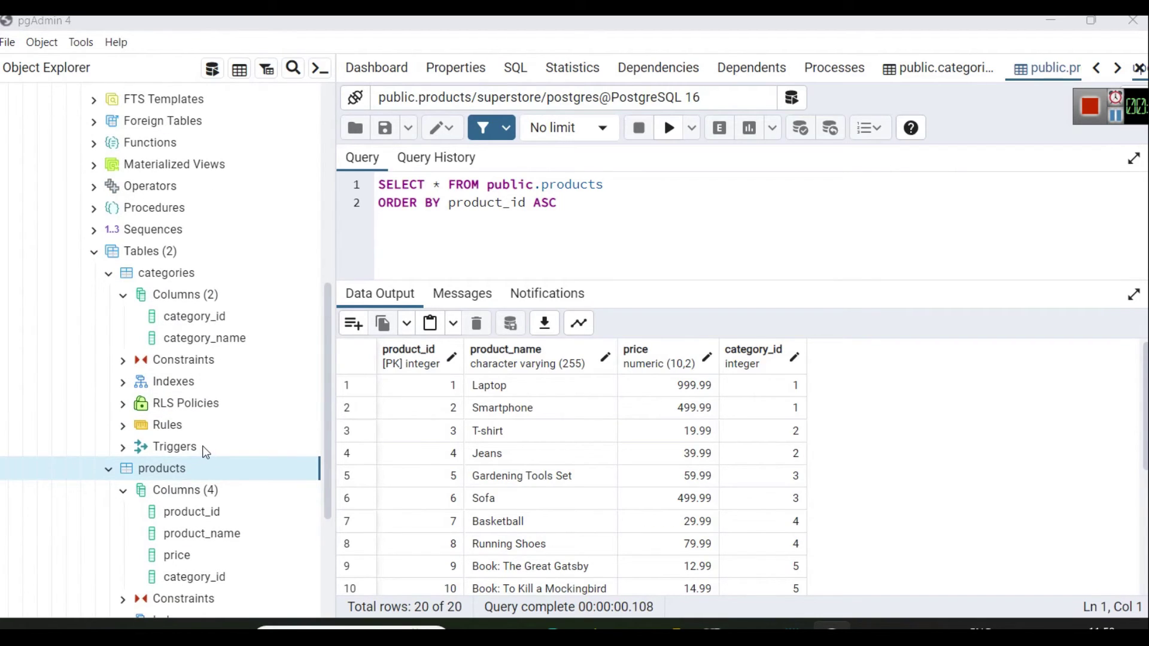
pyautogui.rightClick(169, 475)
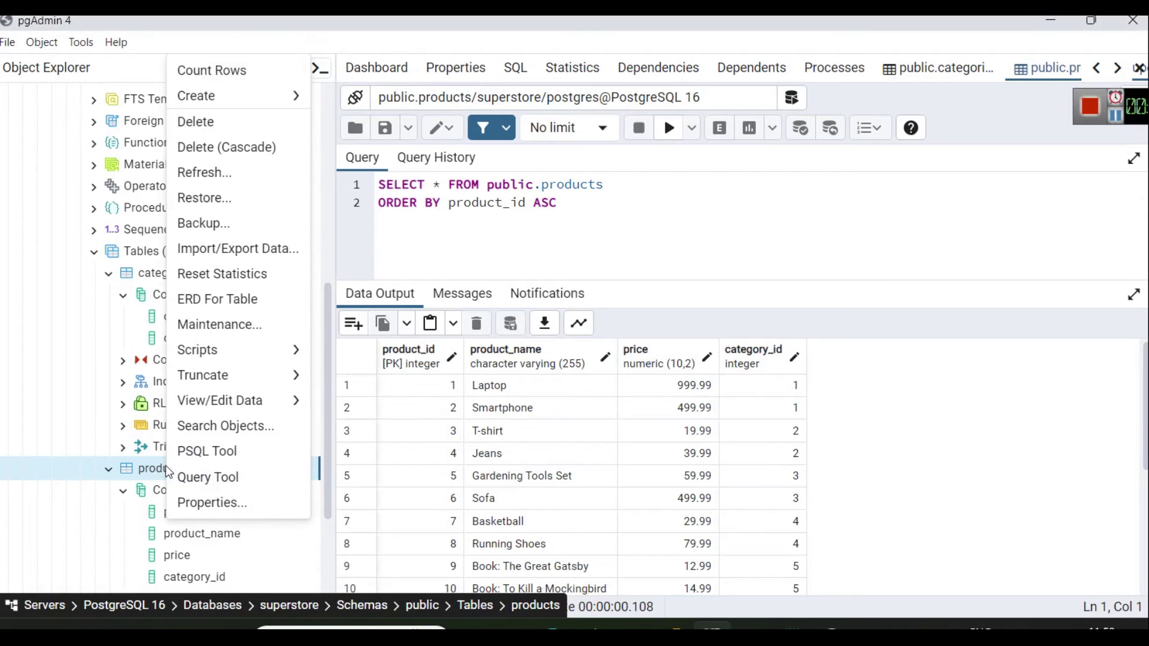
pyautogui.click(207, 503)
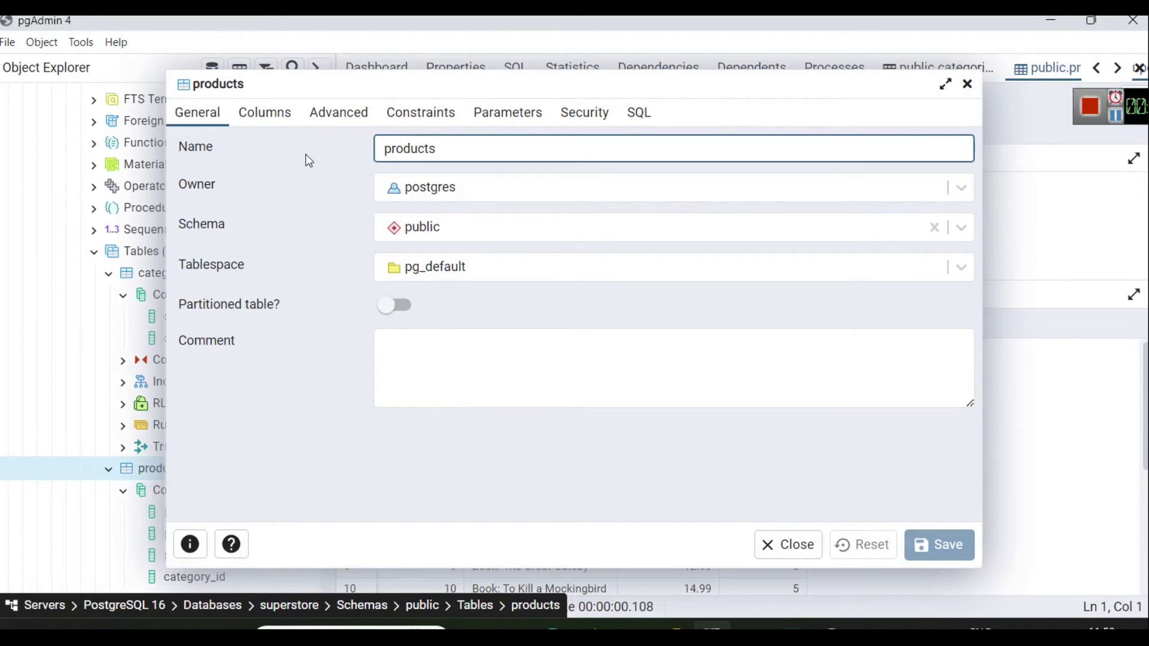
pyautogui.click(269, 122)
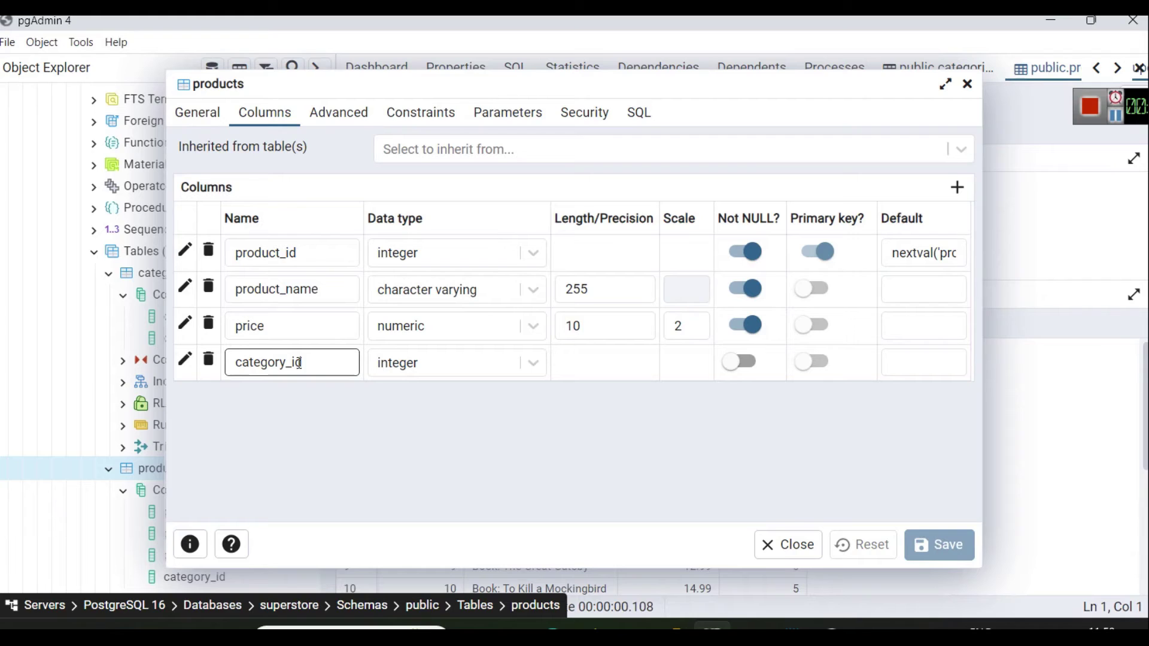
pyautogui.click(431, 119)
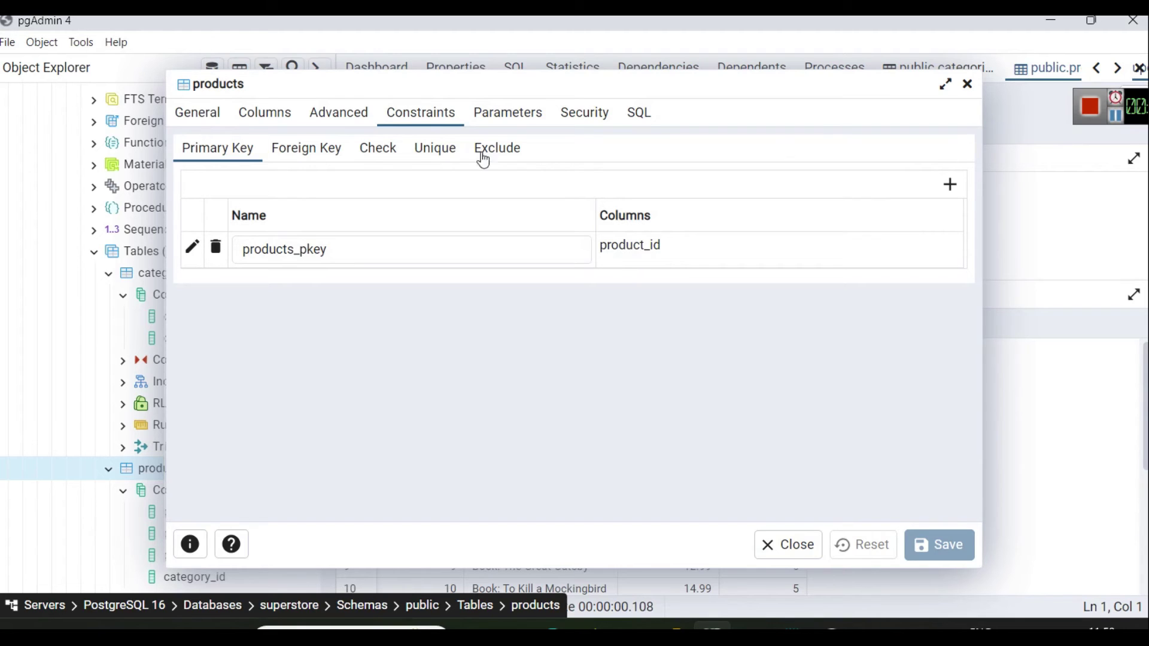
pyautogui.click(324, 154)
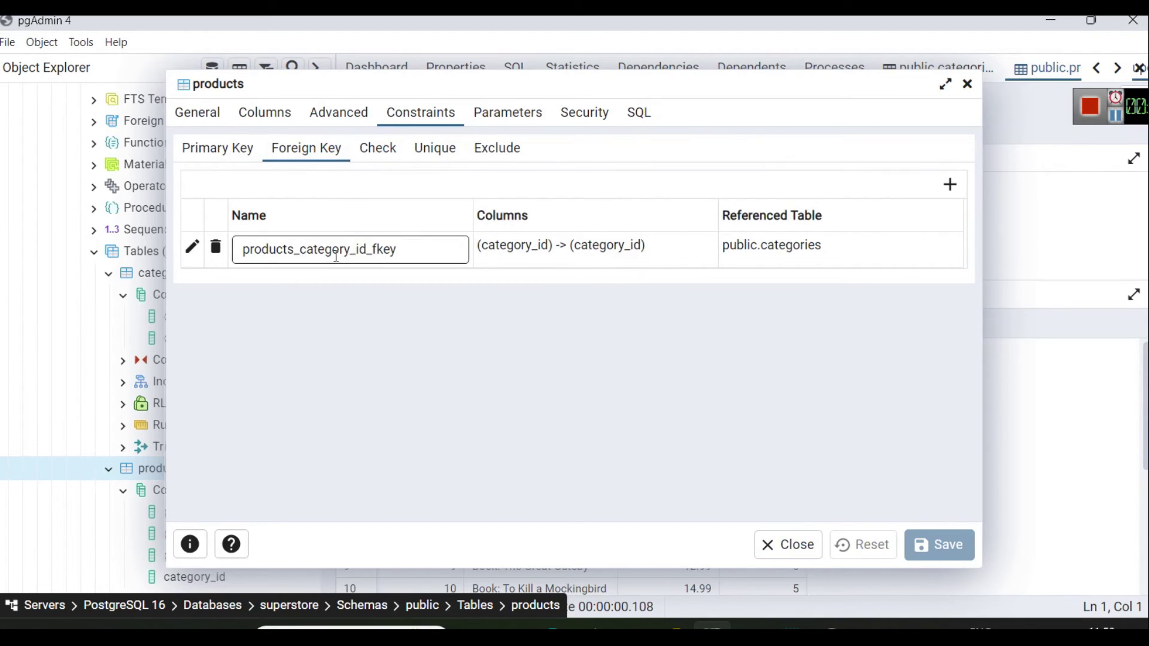
# Step: Review the products table's primary key again, close its properties, and switch back to the model in Power BI Desktop
pyautogui.click(1120, 131)
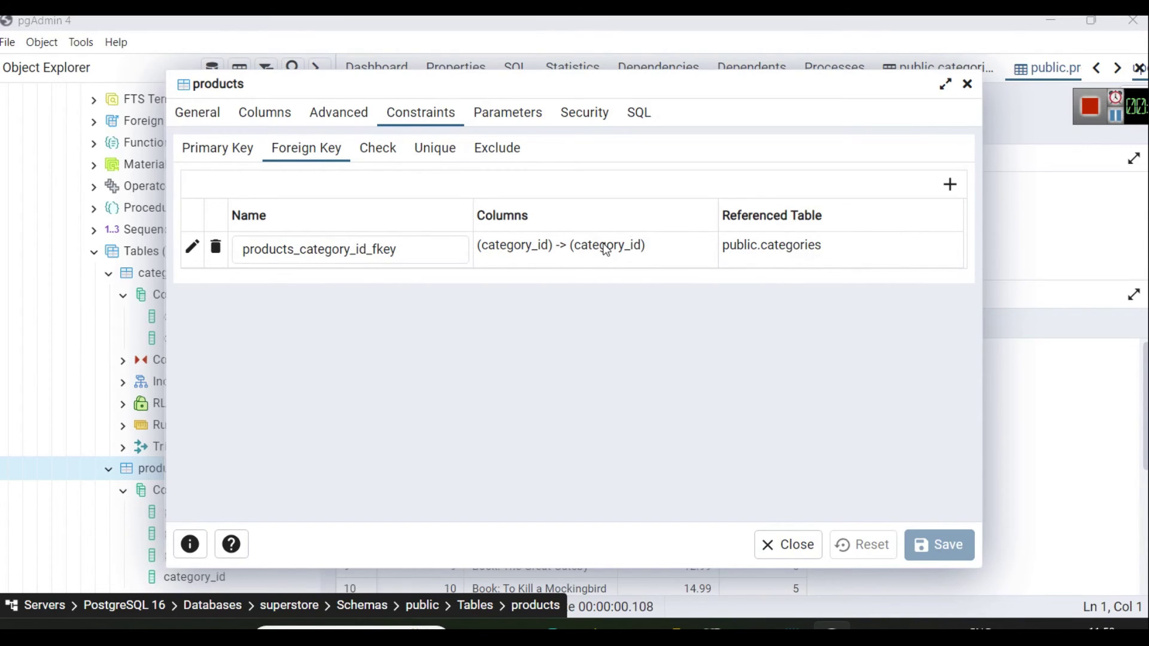
pyautogui.click(235, 157)
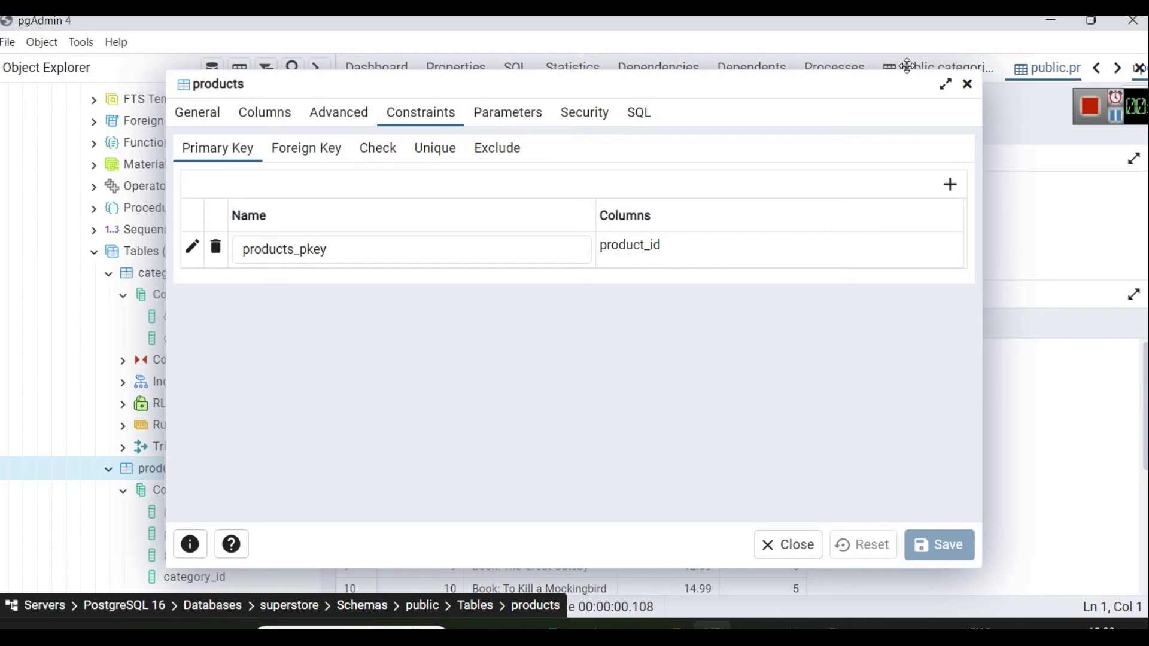
pyautogui.click(967, 84)
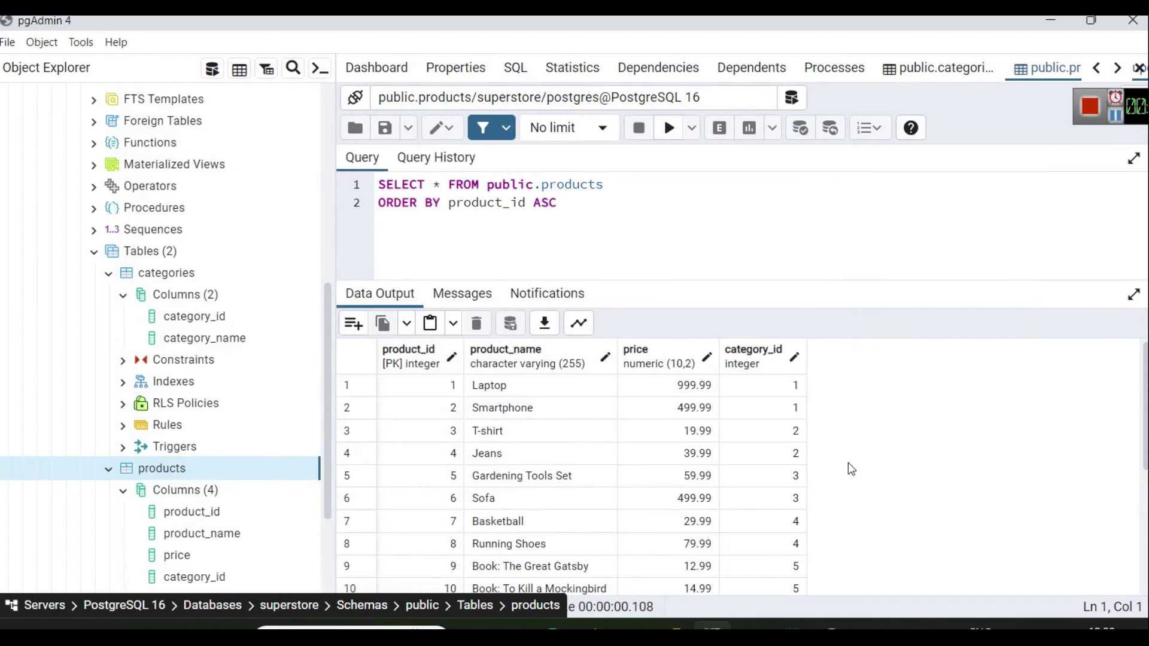
pyautogui.click(681, 626)
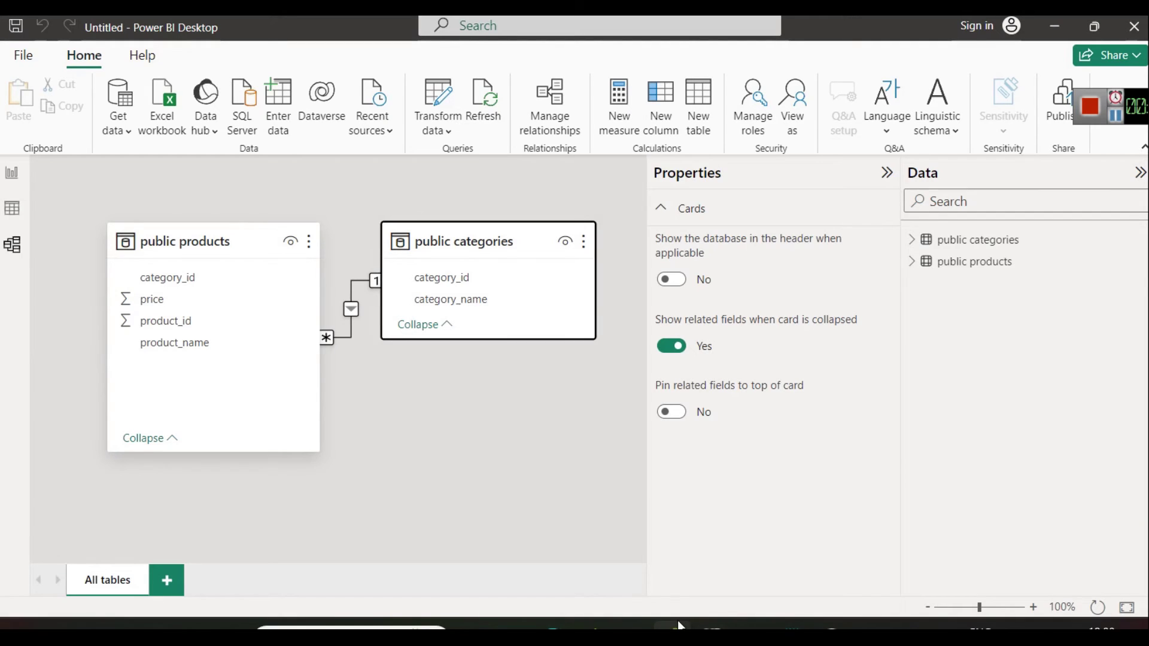
# Step: Add a table visual of category_name to the report page and enlarge it to about 629 wide by 542 high
pyautogui.click(9, 174)
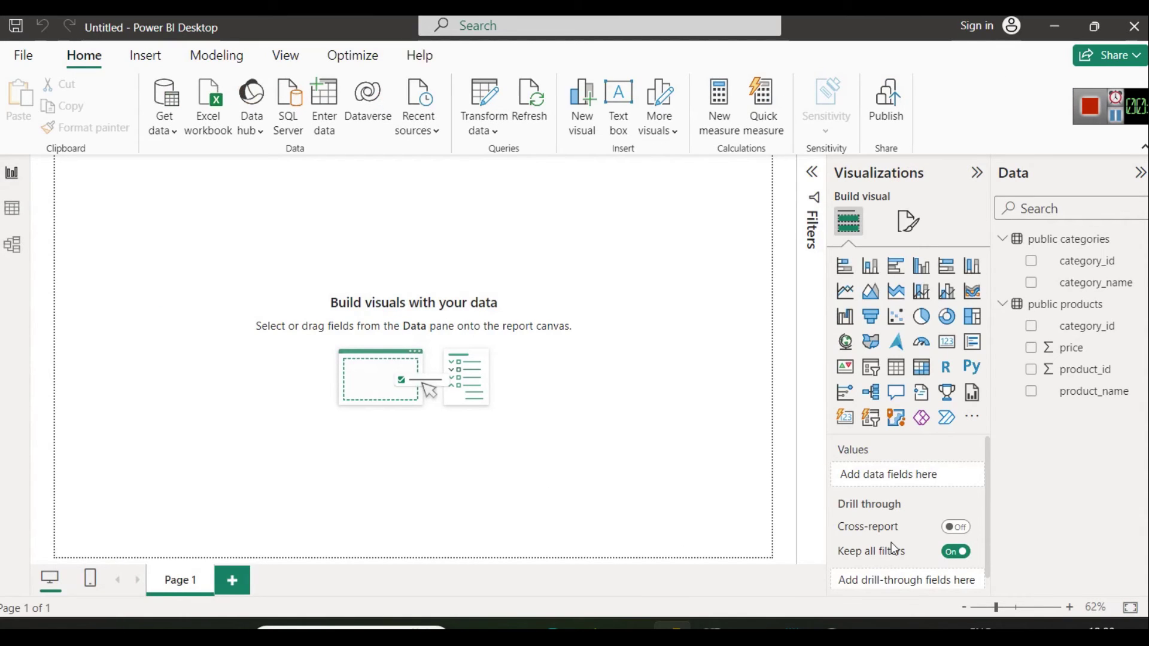
pyautogui.moveTo(895, 550)
pyautogui.click(1039, 293)
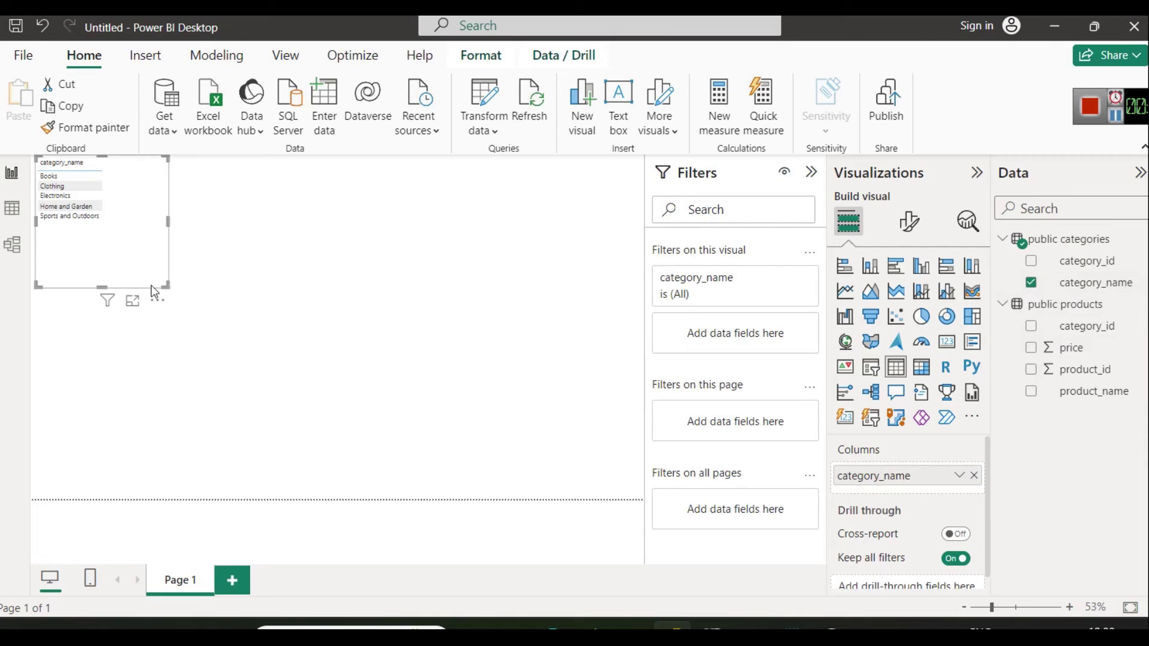
pyautogui.moveTo(167, 287); pyautogui.dragTo(333, 412)
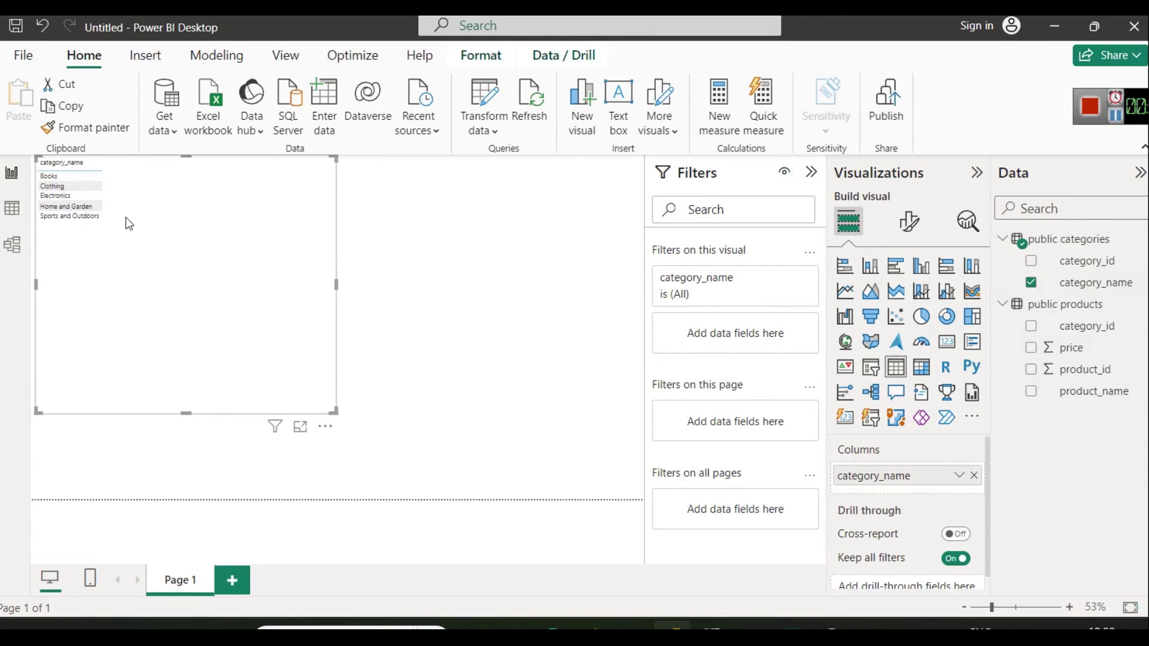
# Step: Turn on the table visual's title and set its text to "Categorywise Count of Products"
pyautogui.click(899, 223)
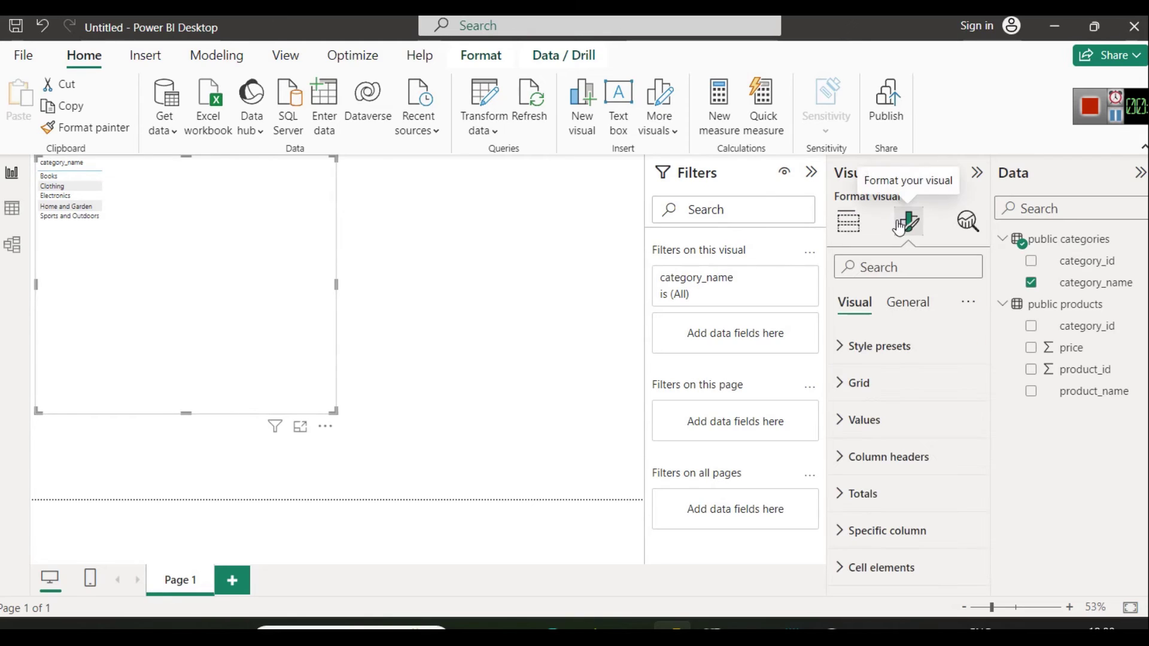
pyautogui.click(908, 305)
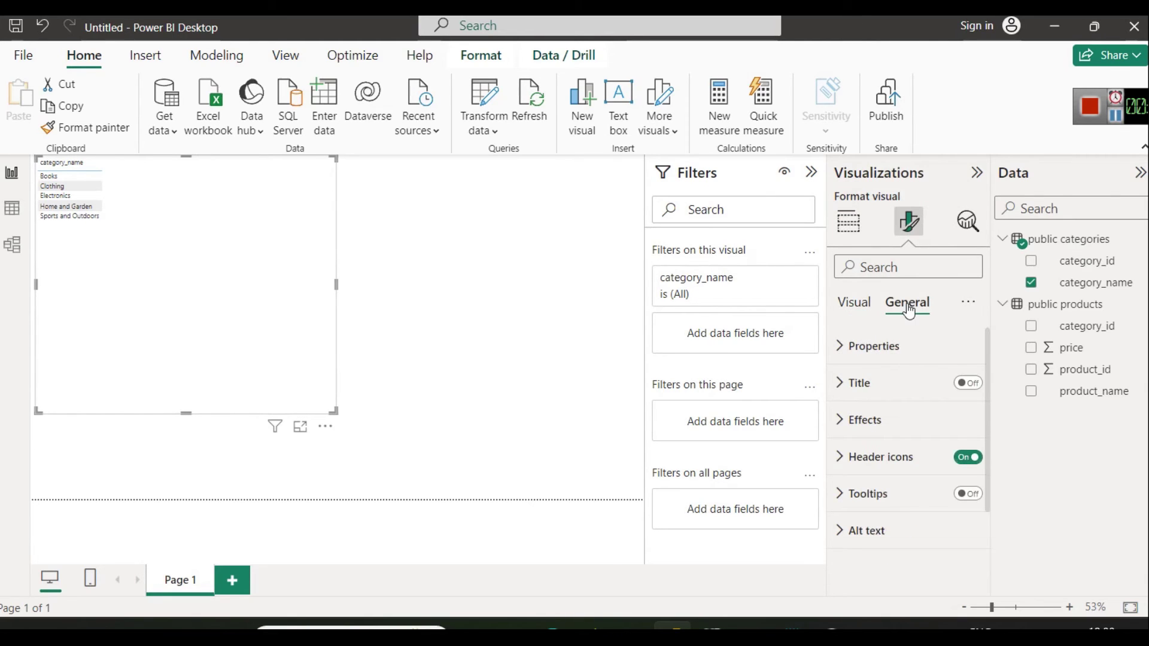
pyautogui.click(874, 344)
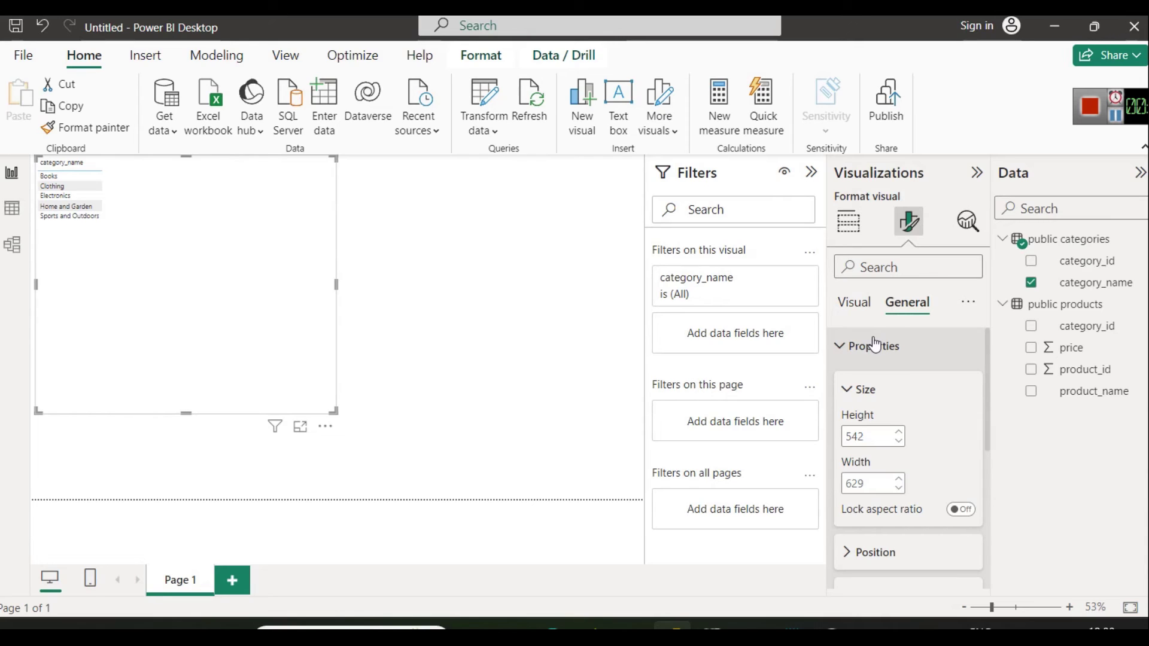
pyautogui.click(874, 345)
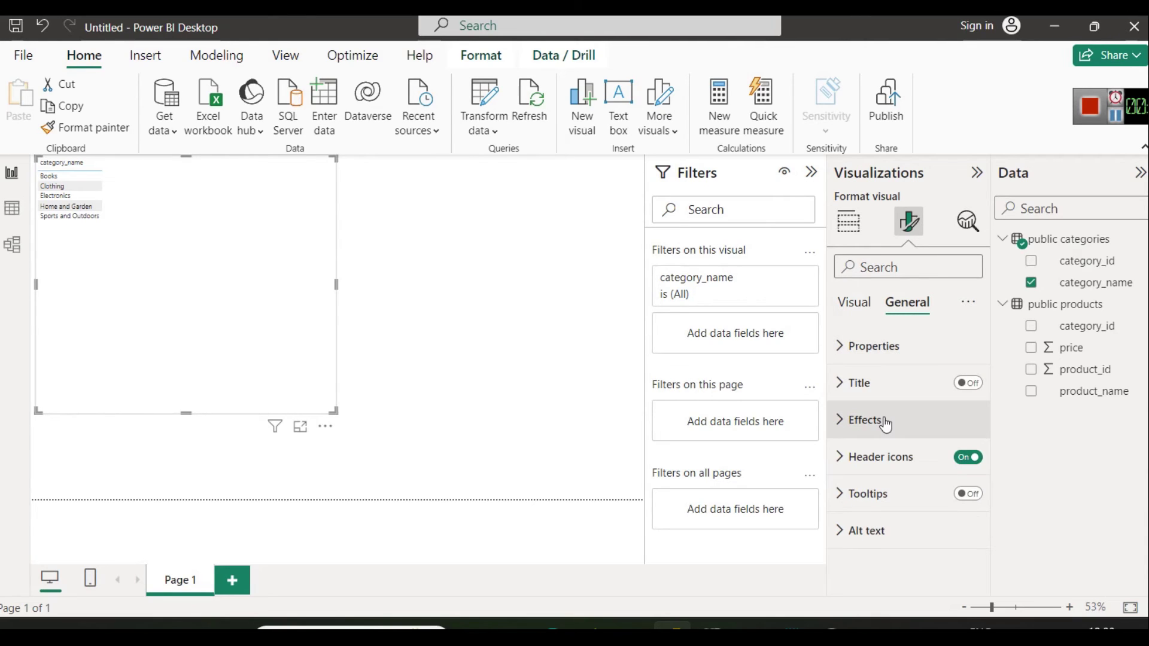
pyautogui.click(875, 392)
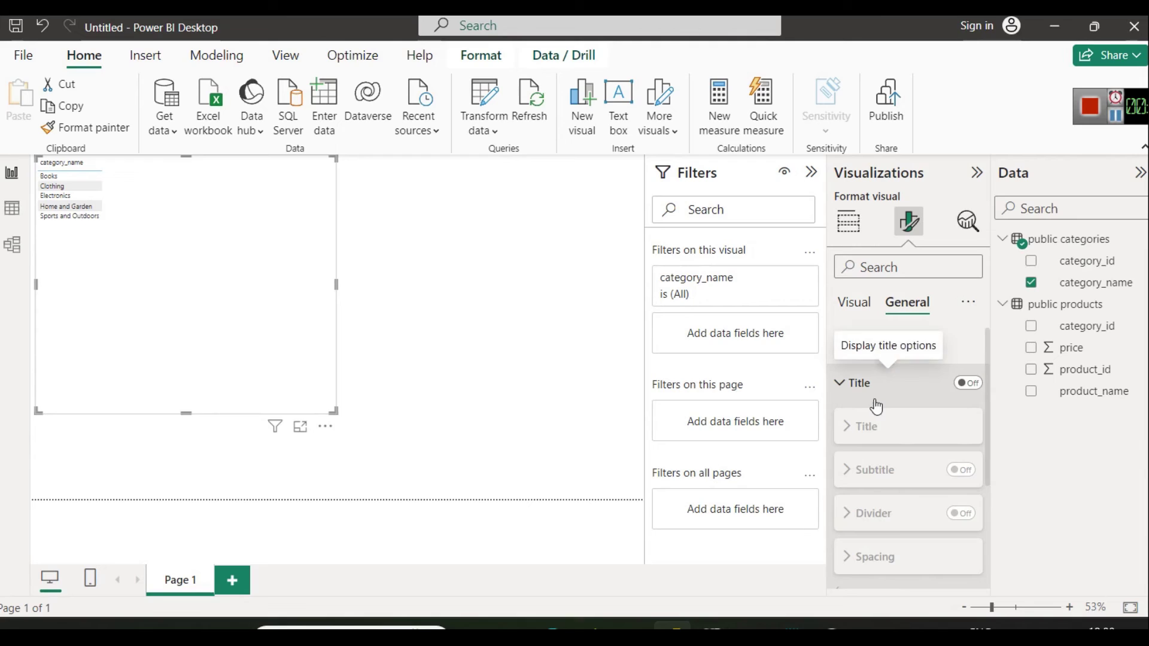
pyautogui.click(966, 383)
pyautogui.click(864, 471)
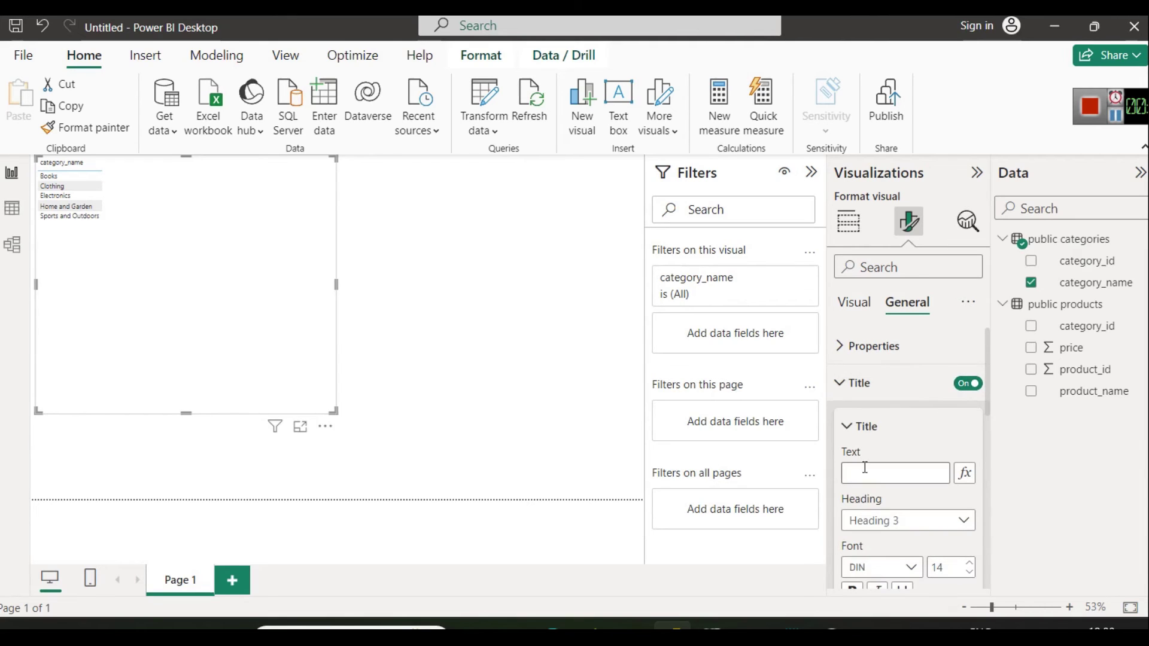
pyautogui.write('Categoryw')
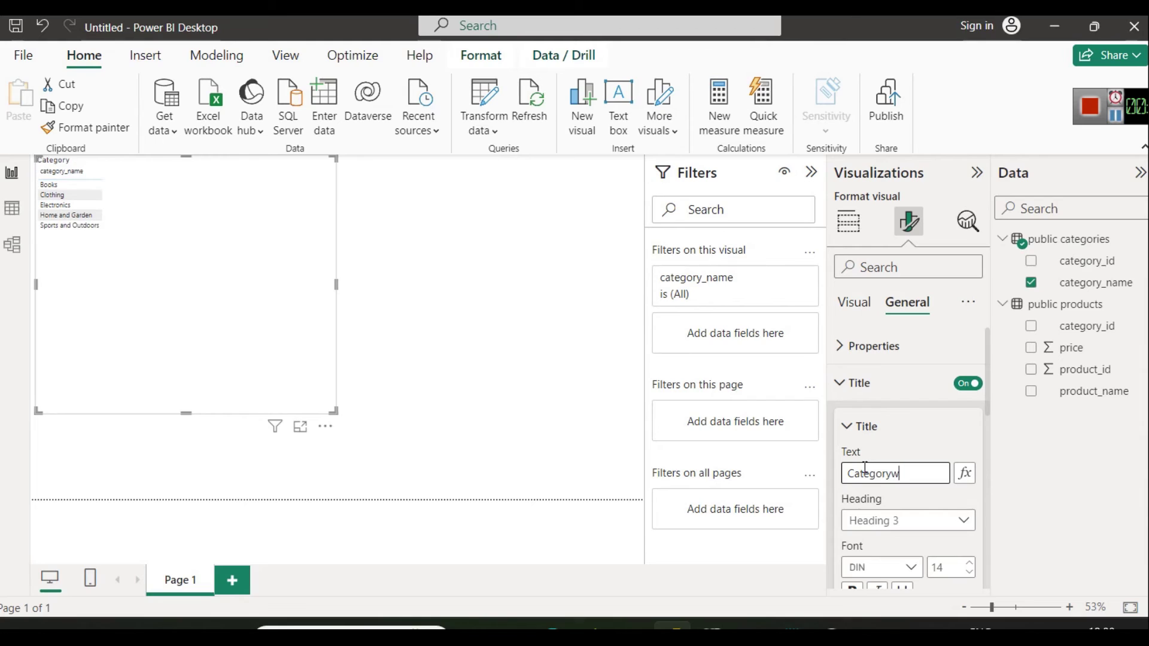
pyautogui.write('ise Count of')
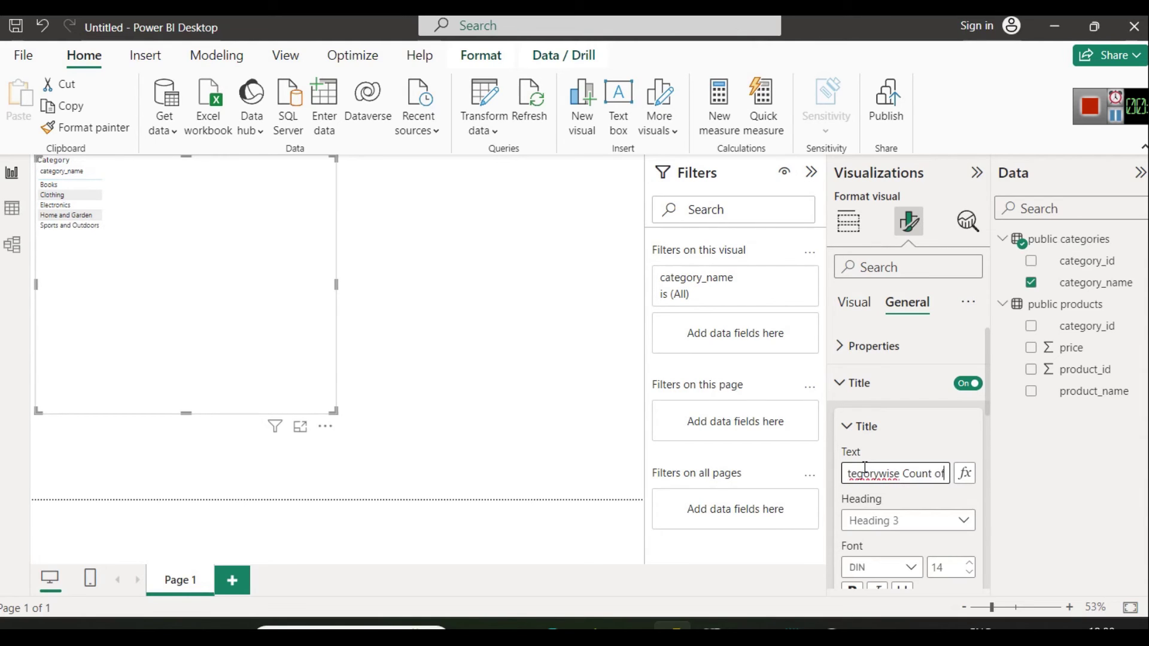
pyautogui.write(' Products')
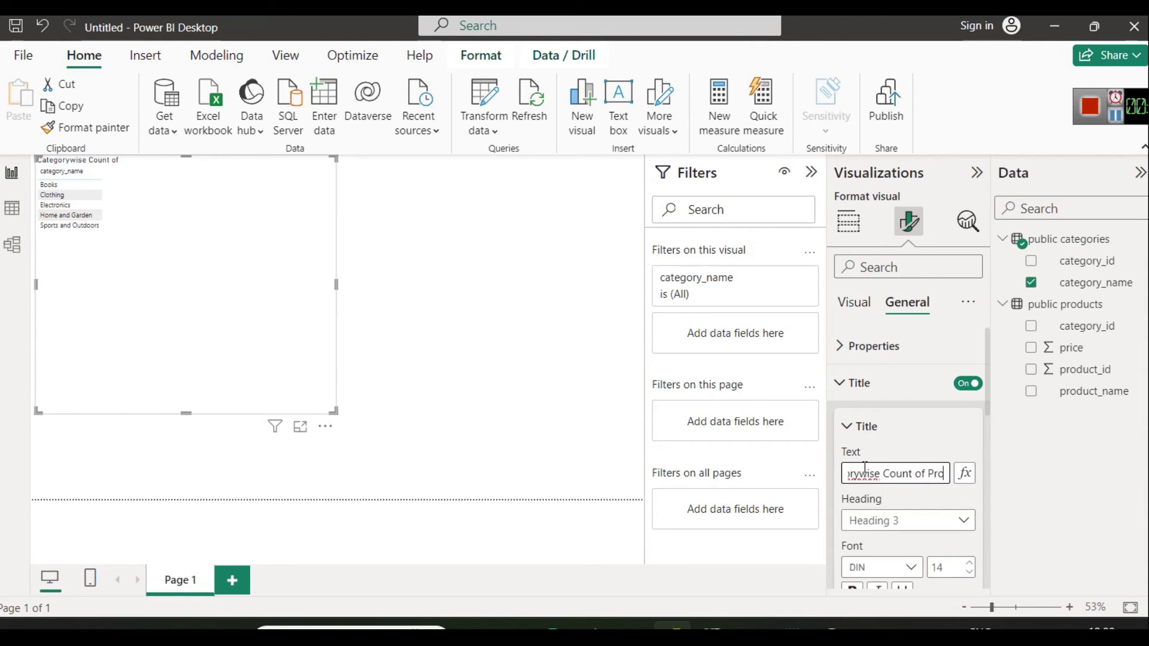
pyautogui.click(475, 349)
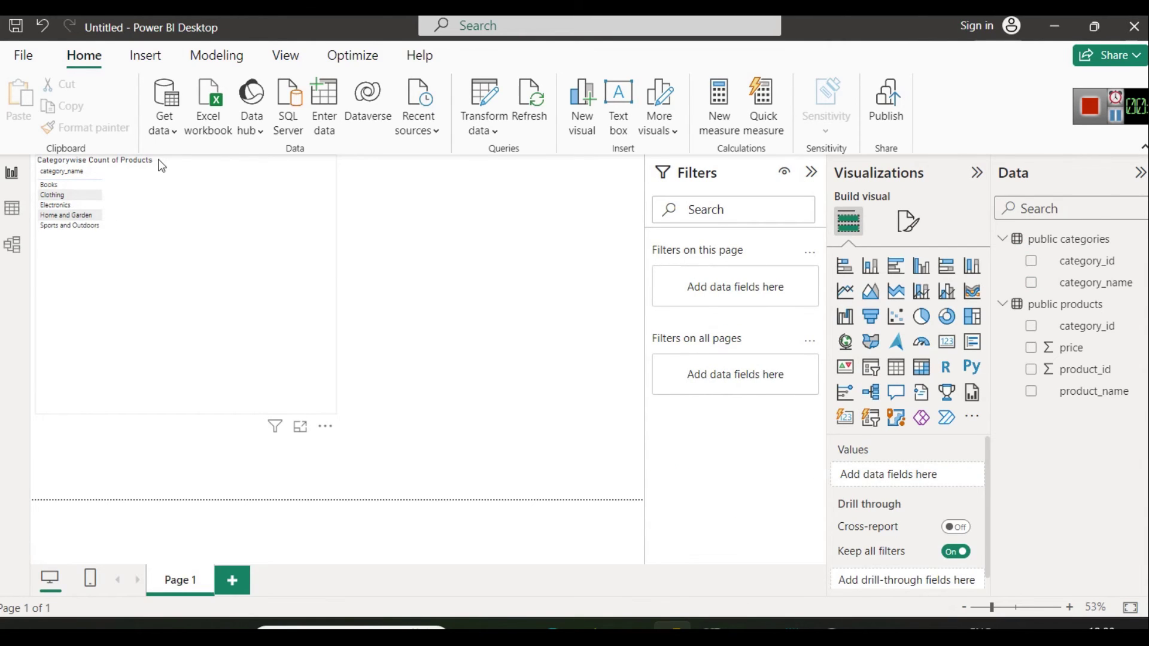
# Step: Try the Minimal style preset on the category table visual, and settle on the Alternating rows preset
pyautogui.click(275, 236)
pyautogui.click(920, 224)
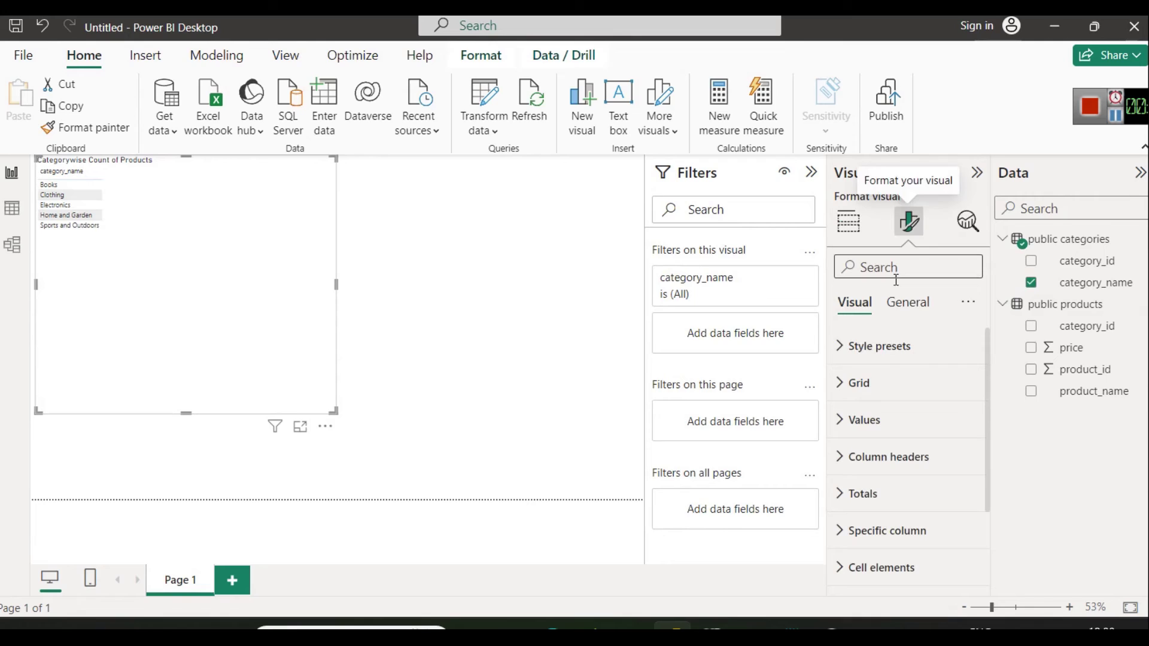
pyautogui.click(891, 359)
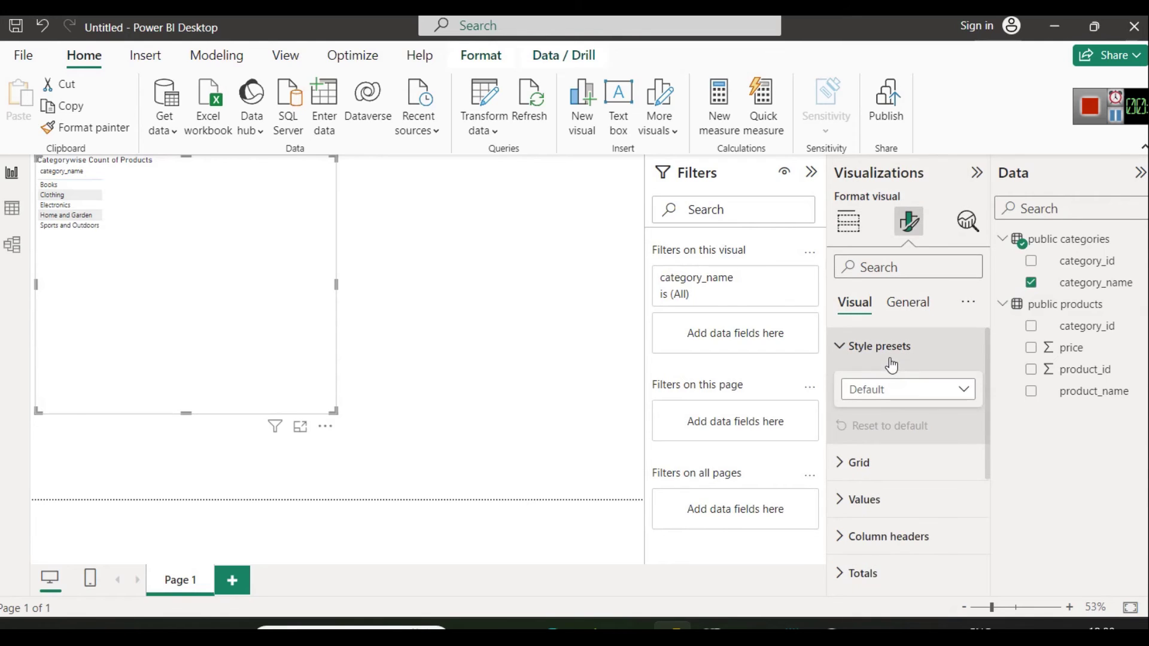
pyautogui.click(921, 392)
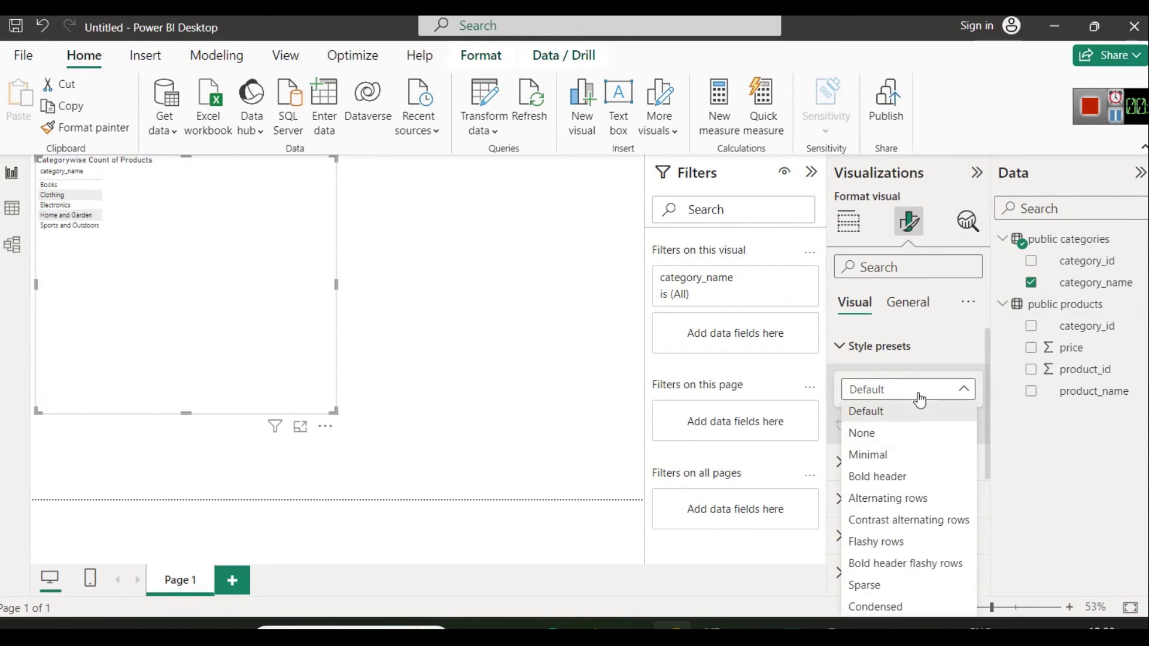
pyautogui.click(898, 456)
pyautogui.click(894, 392)
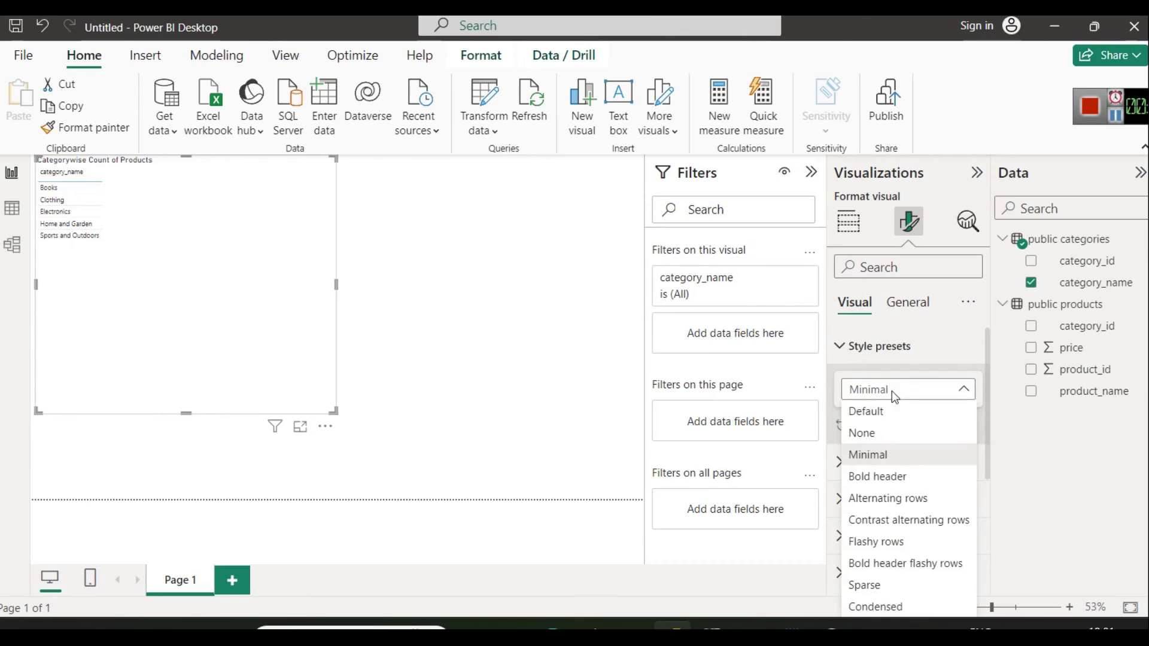
pyautogui.click(924, 499)
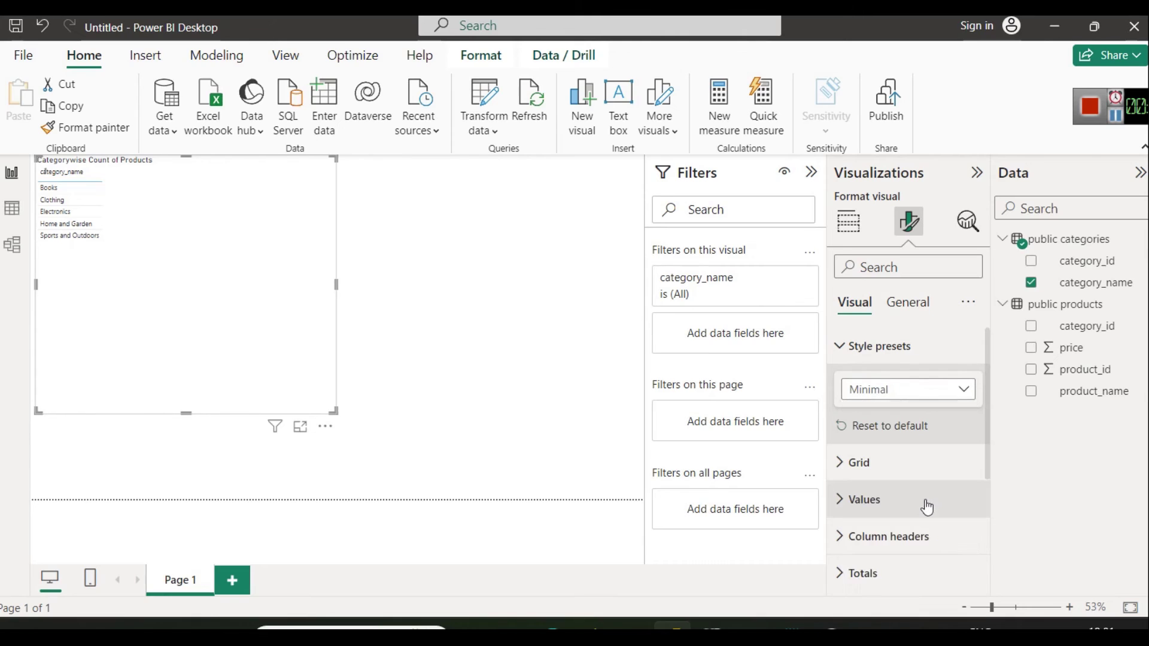
pyautogui.click(856, 348)
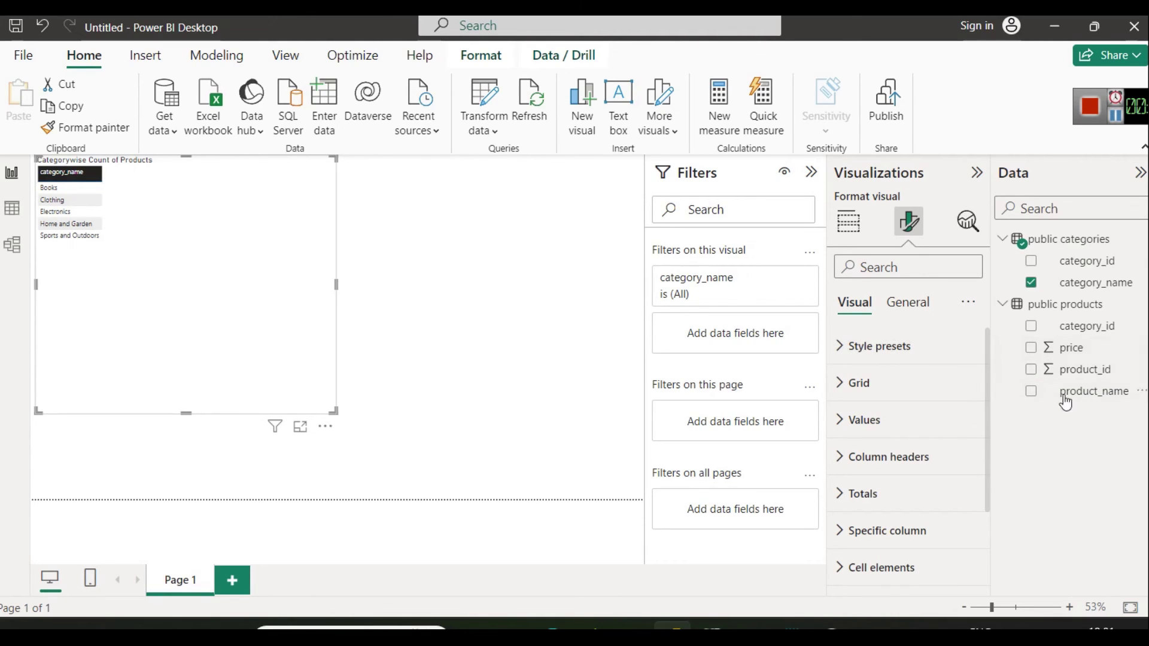
# Step: Add product_id from public products to the category table visual and show the visual as a table
pyautogui.click(1032, 370)
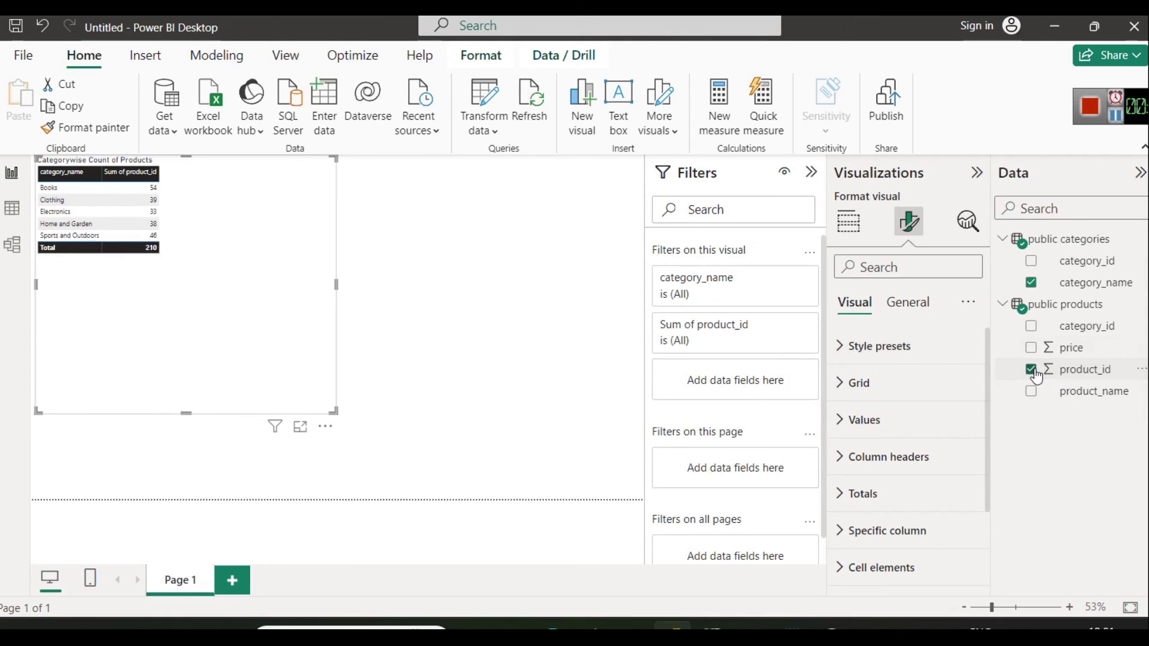
pyautogui.rightClick(99, 170)
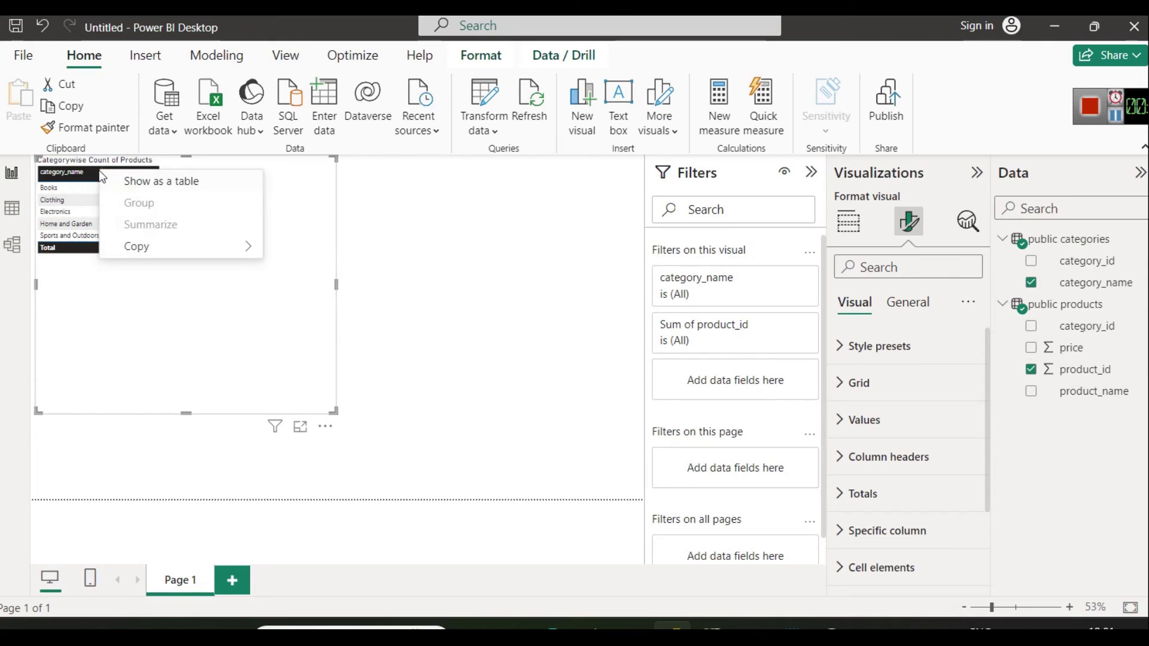
pyautogui.click(138, 181)
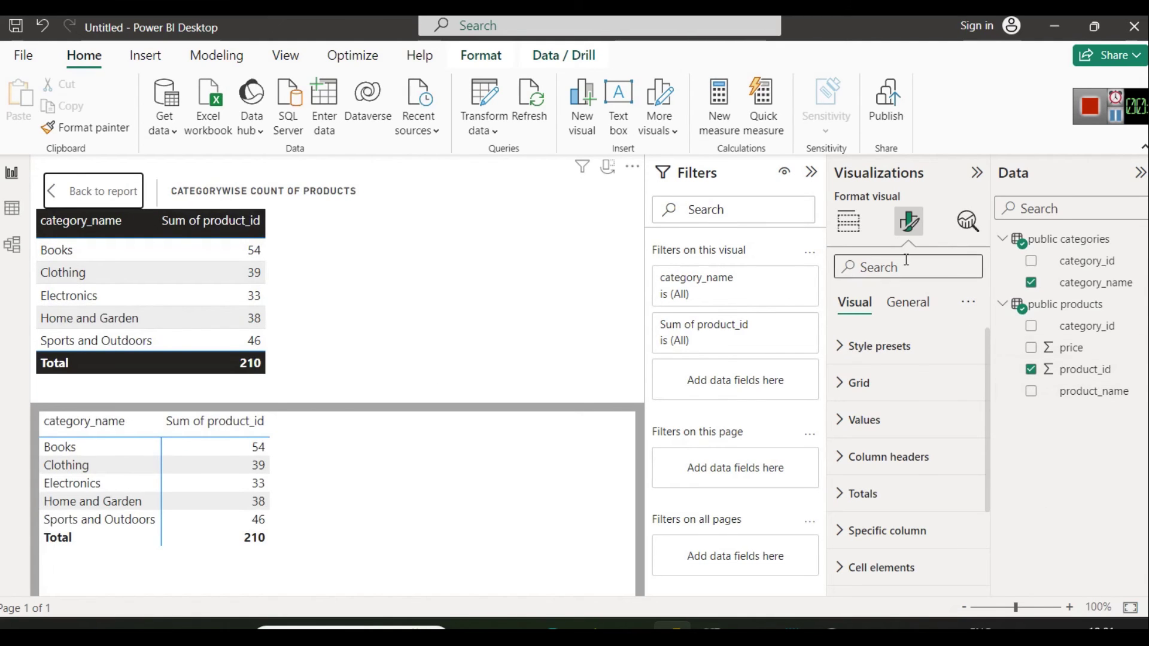
# Step: Change the product_id column's aggregation in the visual to Count
pyautogui.click(849, 222)
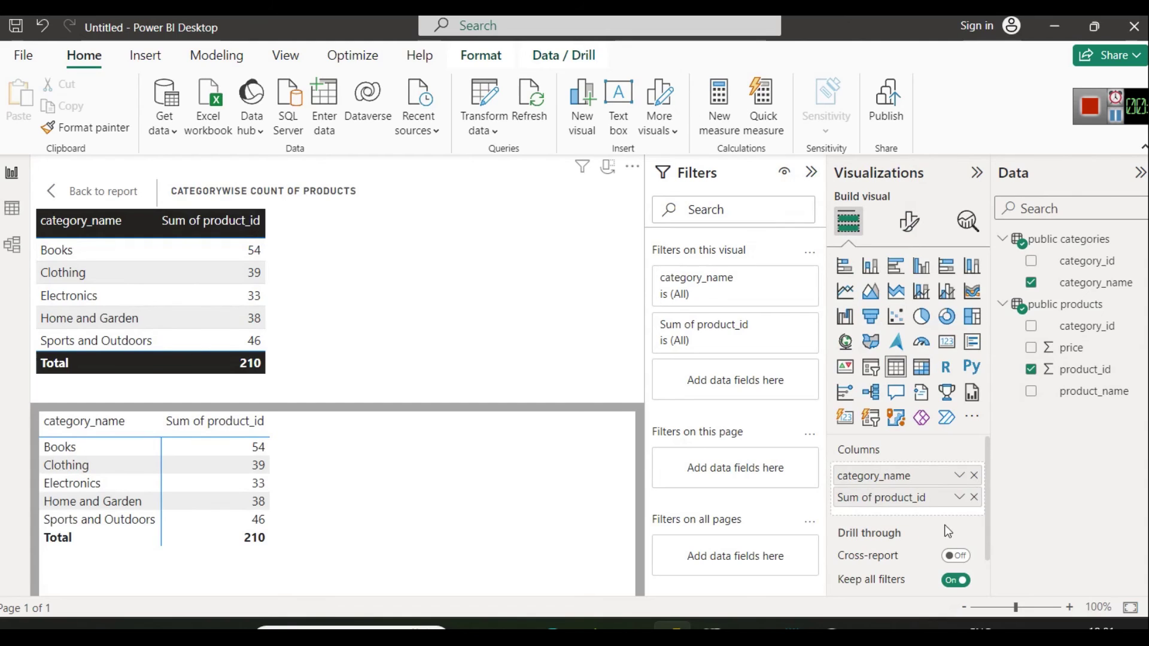
pyautogui.click(960, 497)
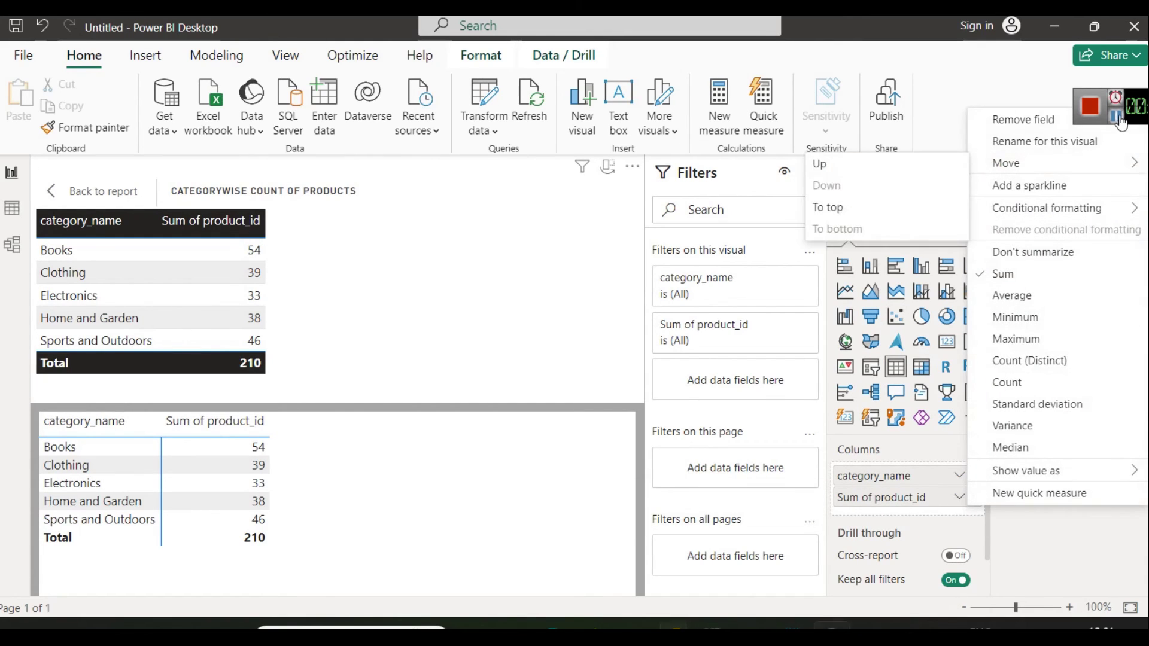
pyautogui.click(952, 506)
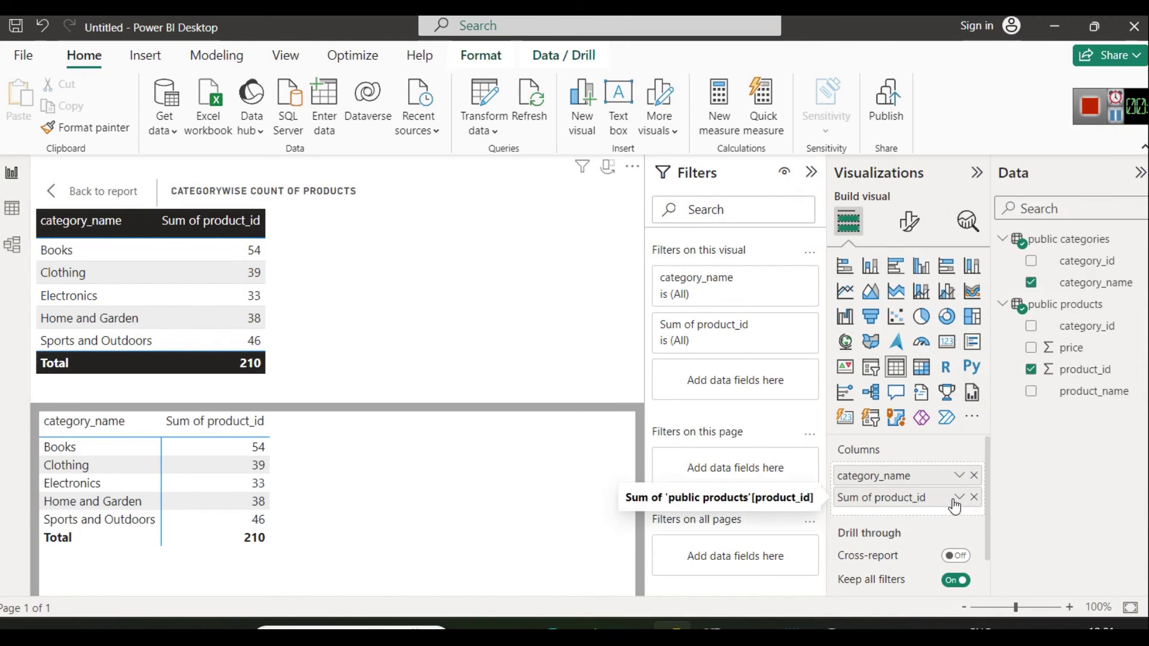
pyautogui.click(959, 498)
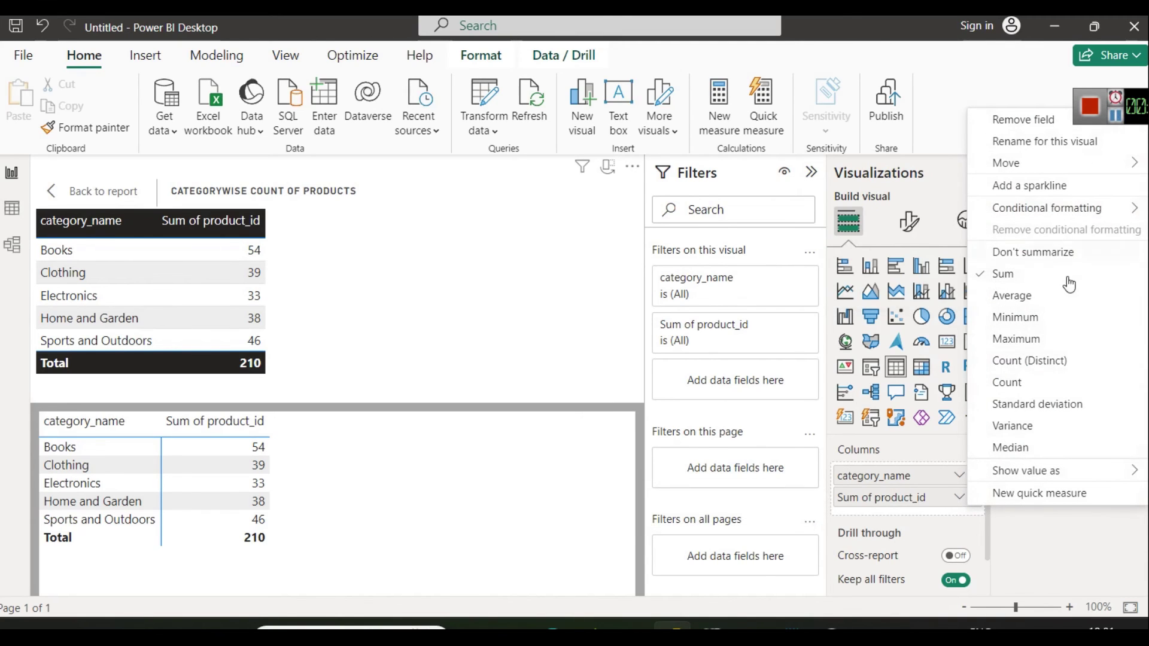
pyautogui.click(1027, 383)
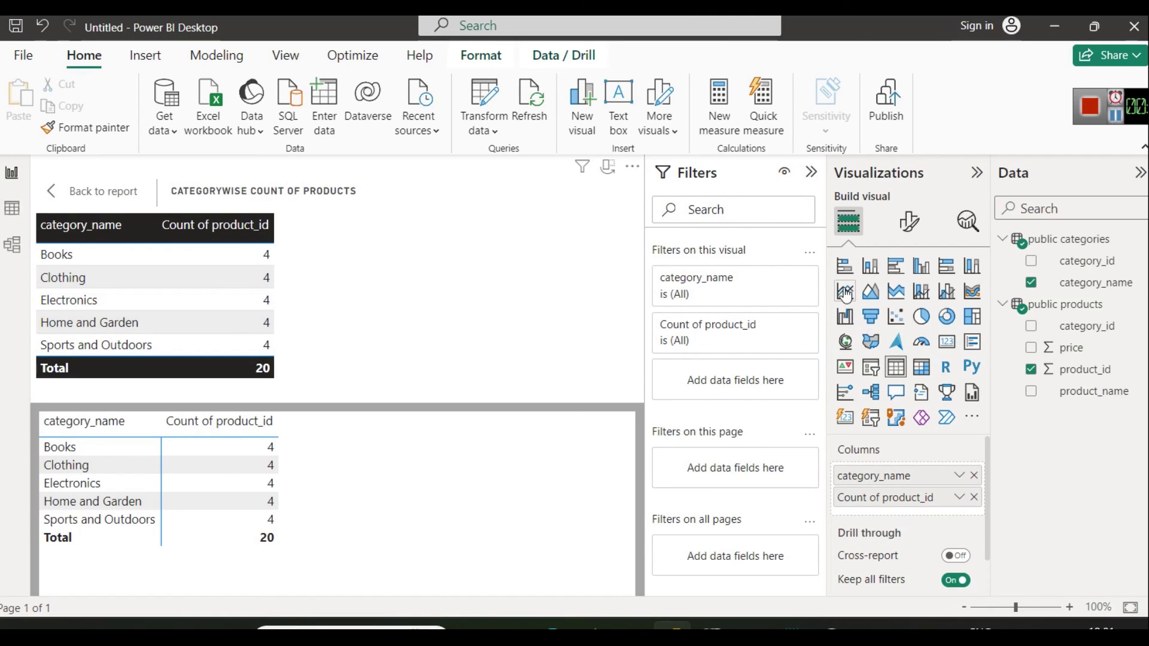
# Step: Convert the categorywise table into a clustered bar chart and return to the report page
pyautogui.click(895, 273)
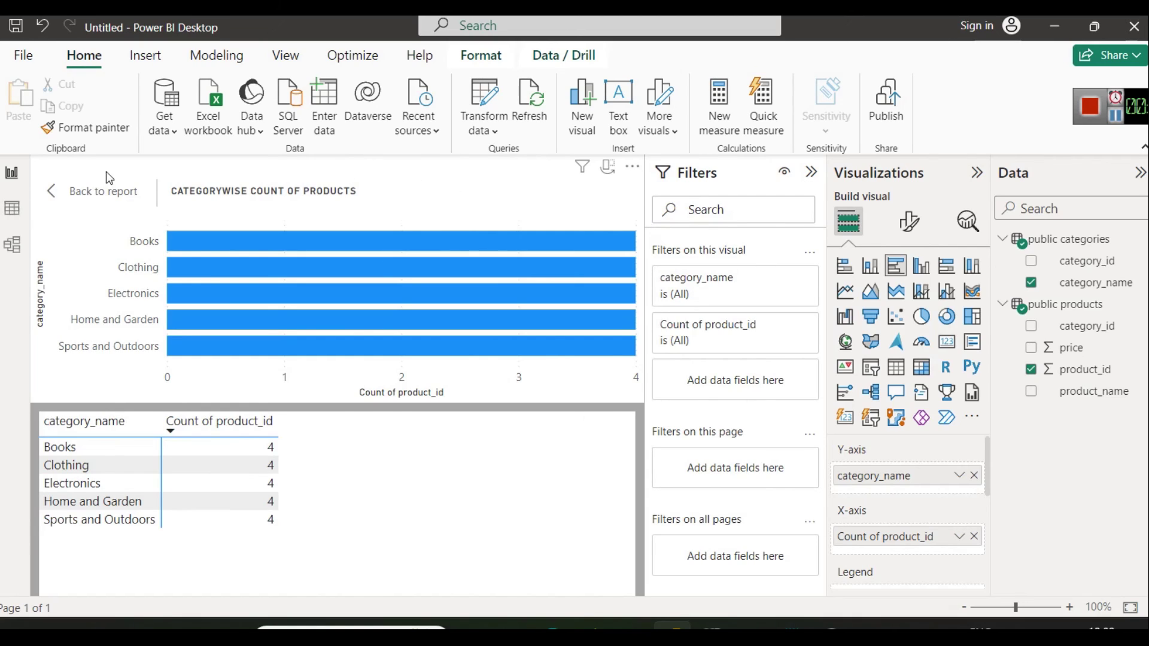
pyautogui.click(76, 192)
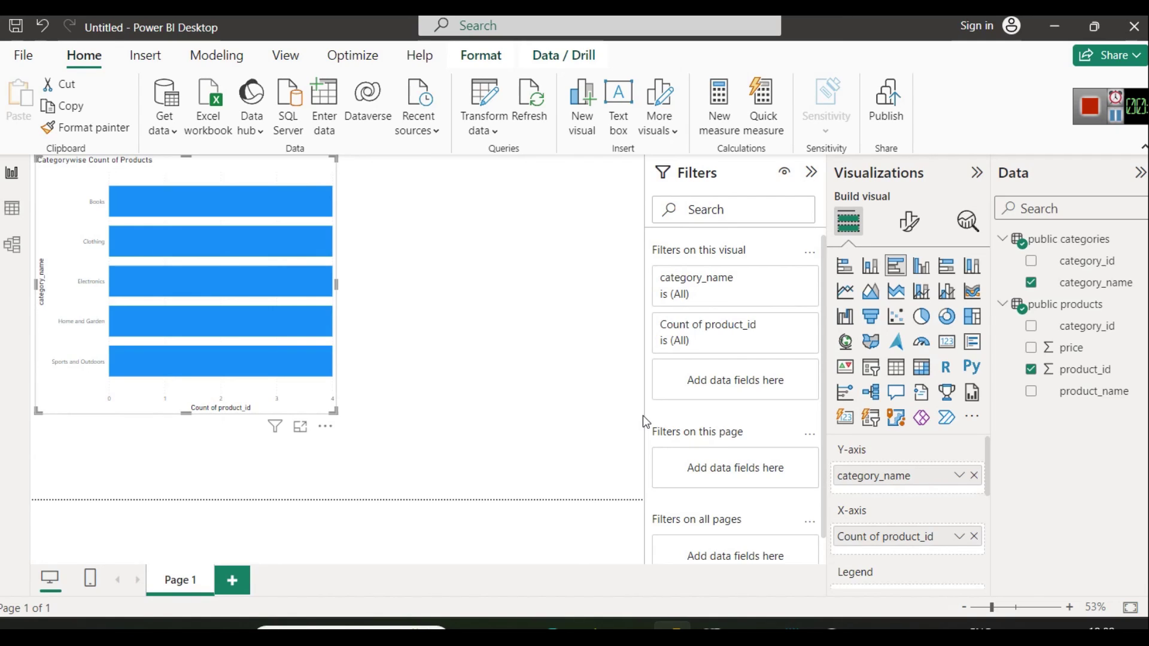
# Step: Switch to the 50 Northwind Practice Queries PDF in Edge, skim its report exercises, and return to Power BI Desktop
pyautogui.hotkey('alt', 'Tab')
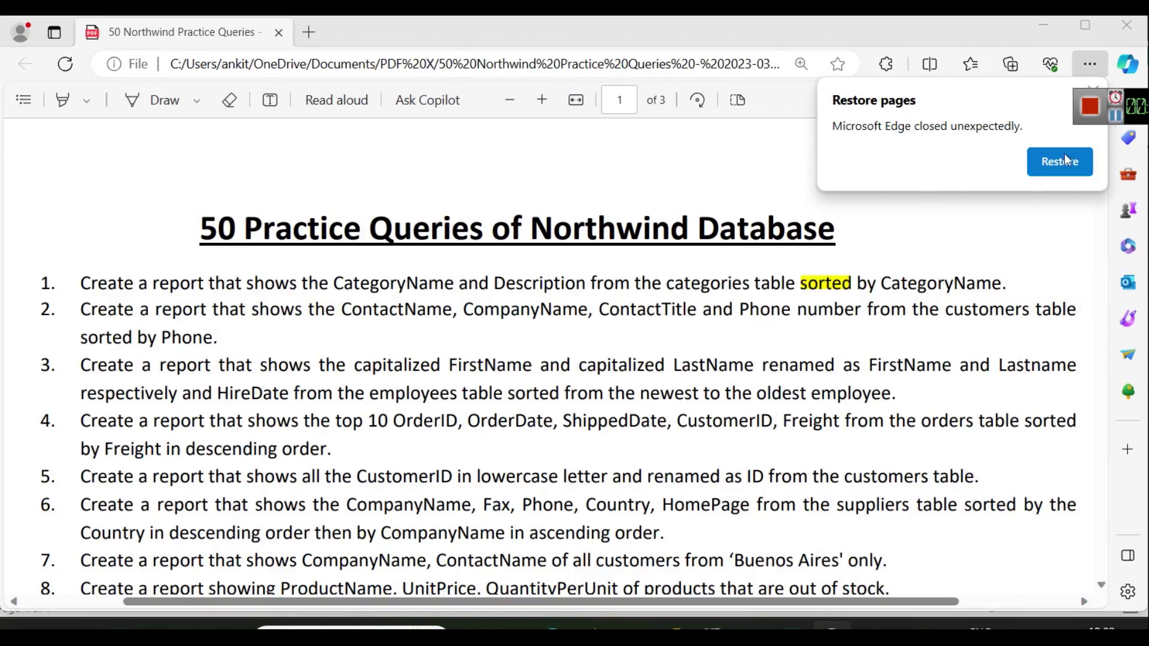
pyautogui.scroll(-20, 163, 321)
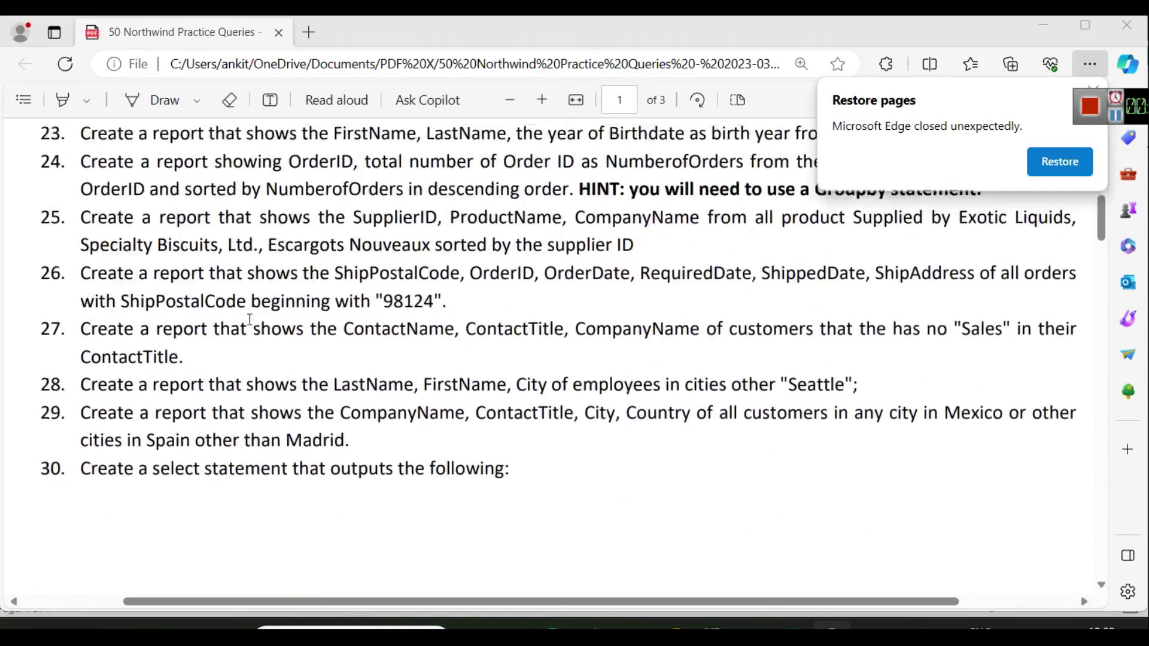
pyautogui.scroll(-10, 245, 327)
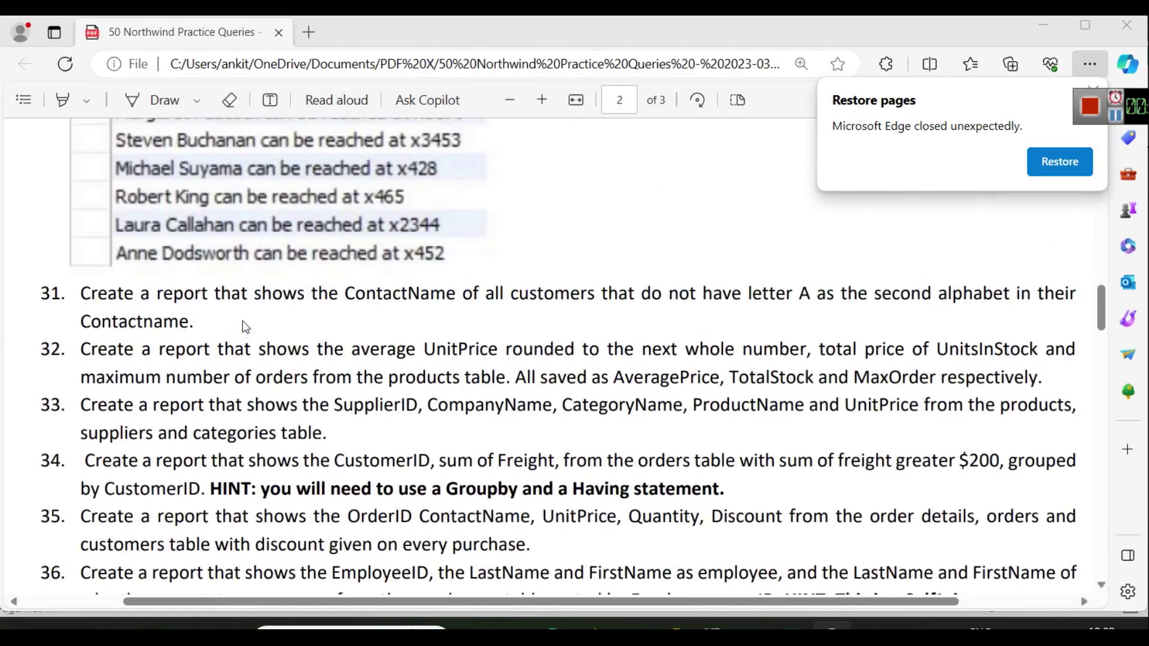
pyautogui.scroll(-18, 242, 321)
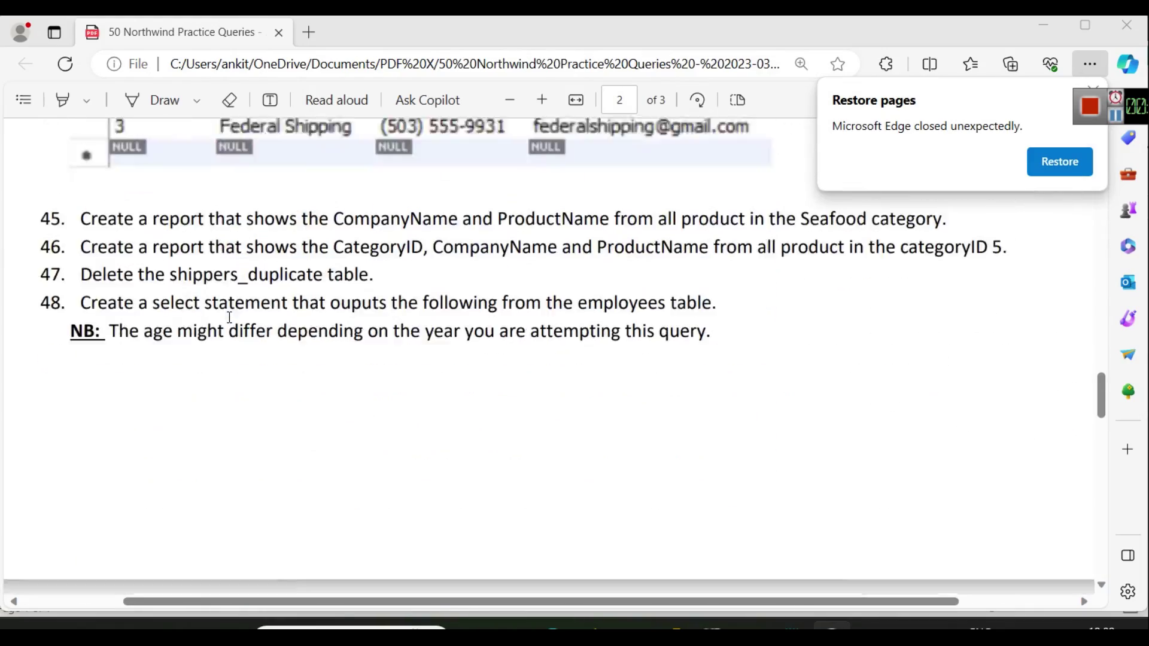
pyautogui.scroll(-18, 229, 317)
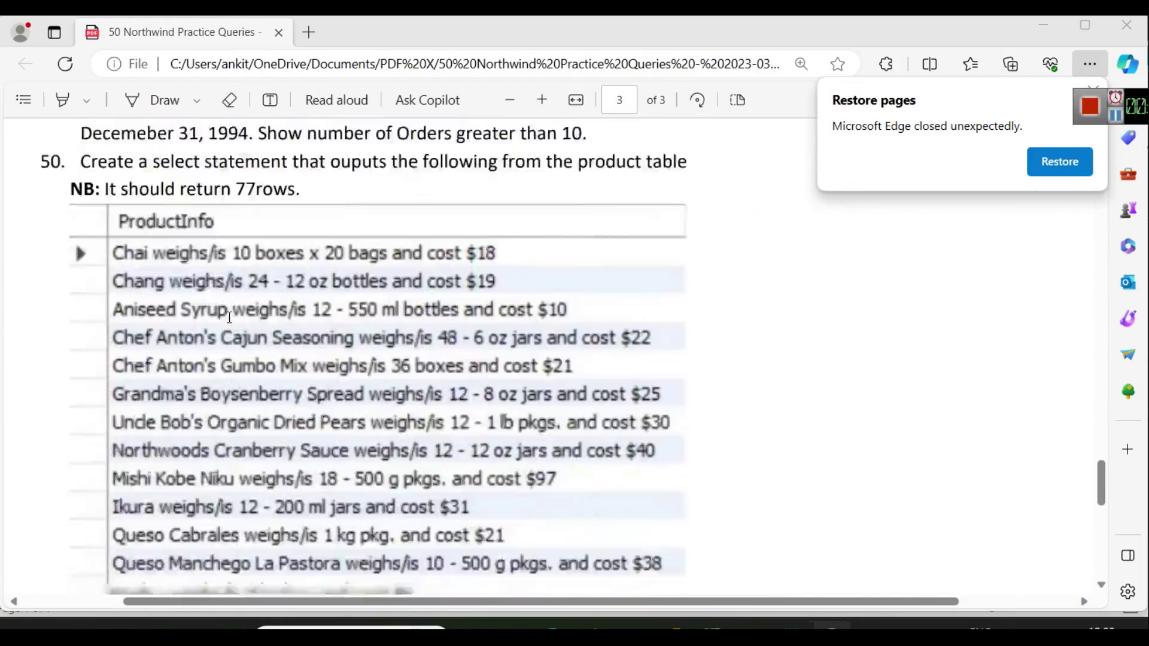
pyautogui.scroll(-5, 229, 317)
pyautogui.scroll(20, 720, 400)
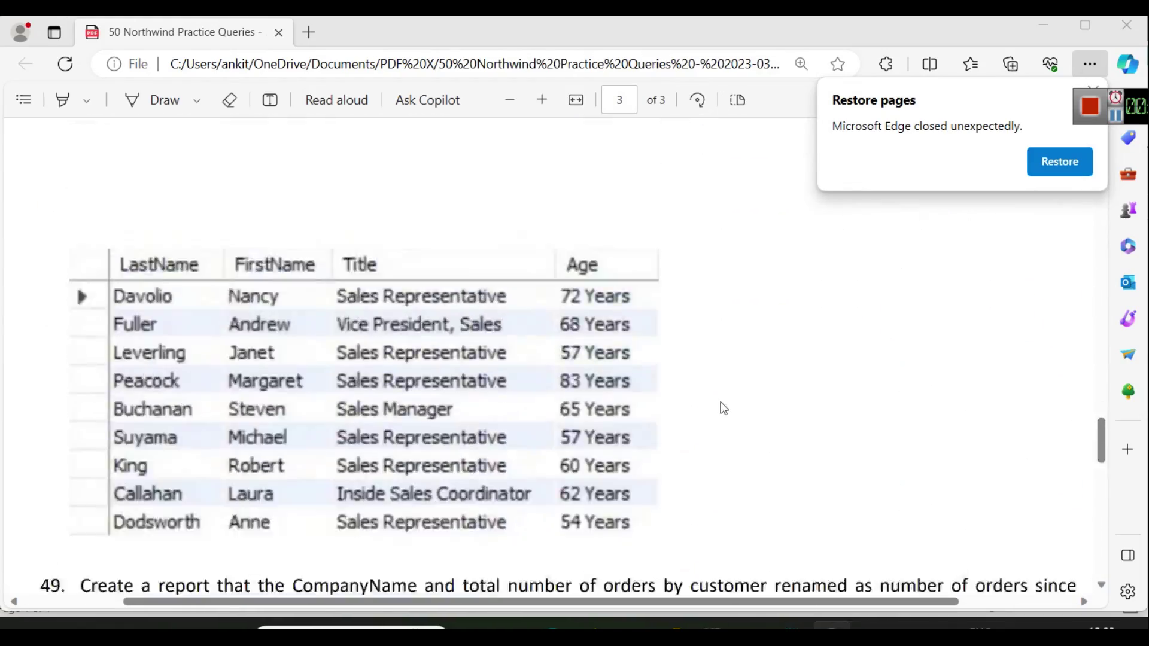
pyautogui.scroll(5, 861, 291)
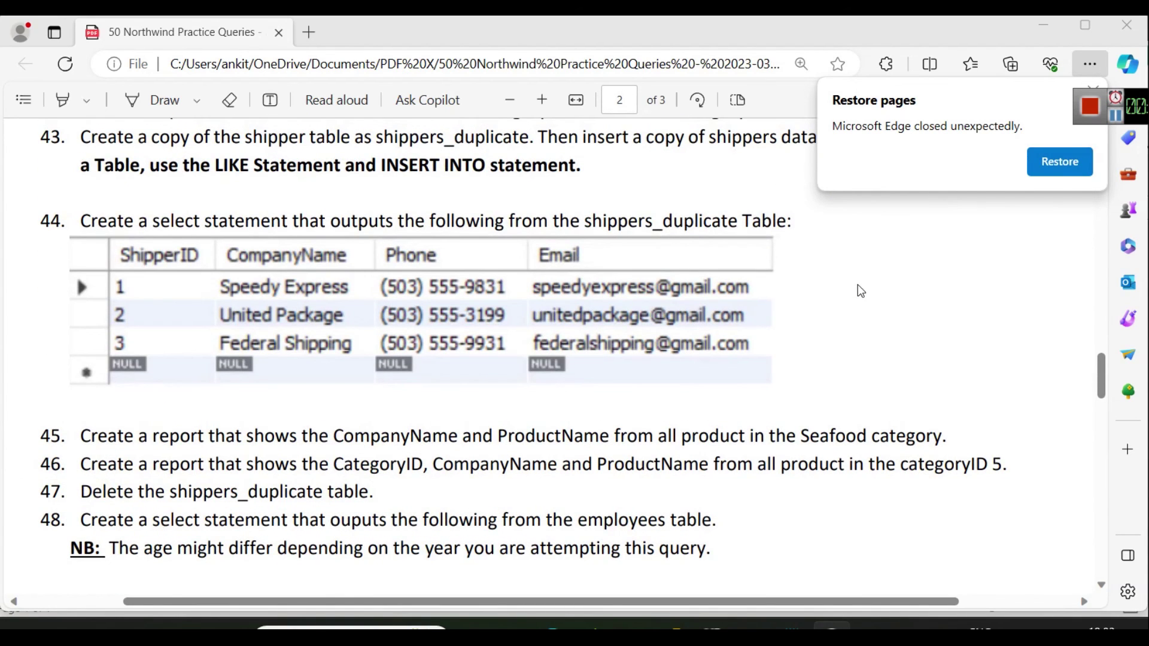
pyautogui.click(675, 628)
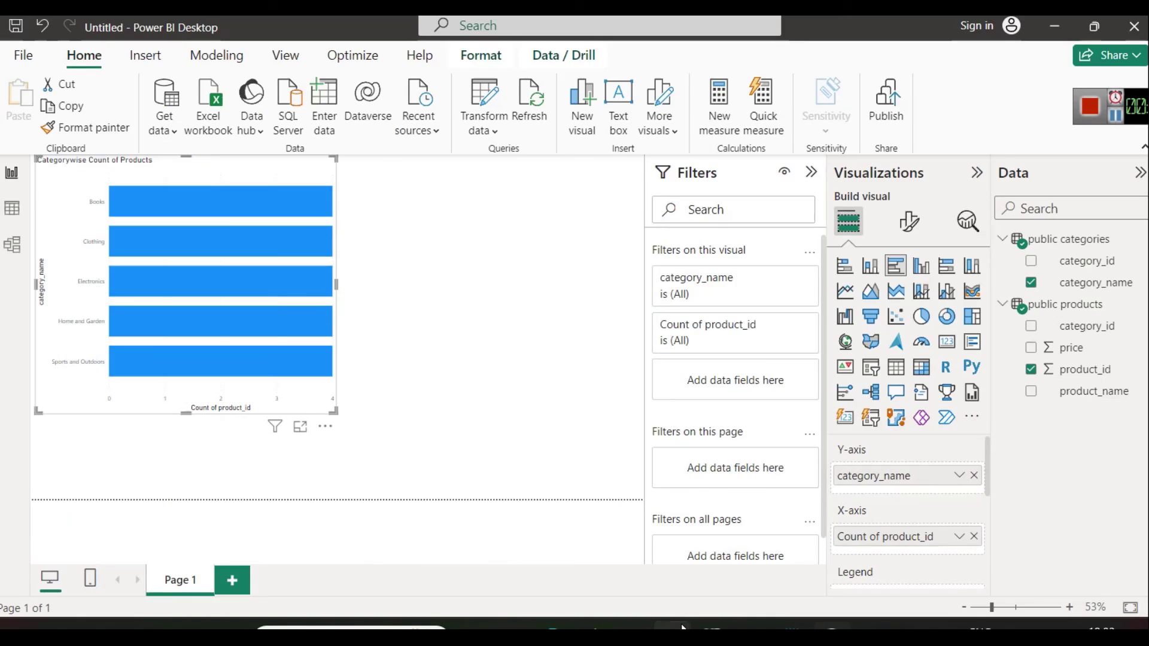